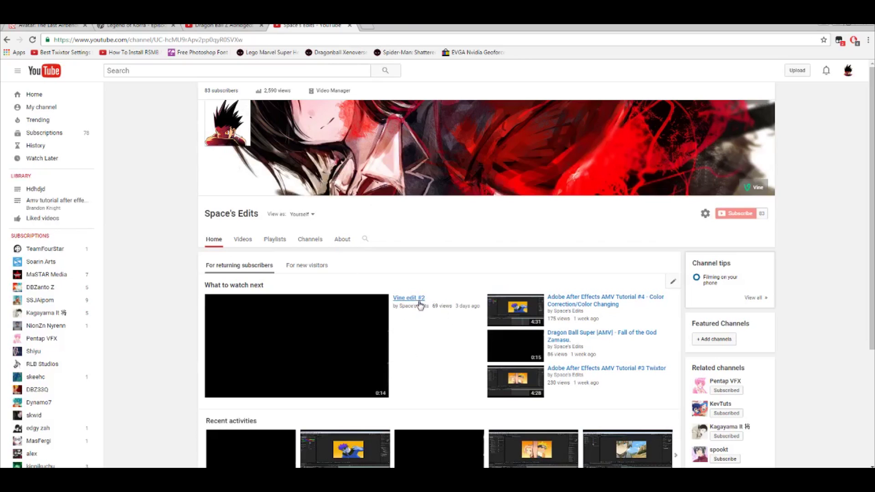
- Play the Vine edit #2 video from the YouTube channel page through to the end
left_click(419, 302)
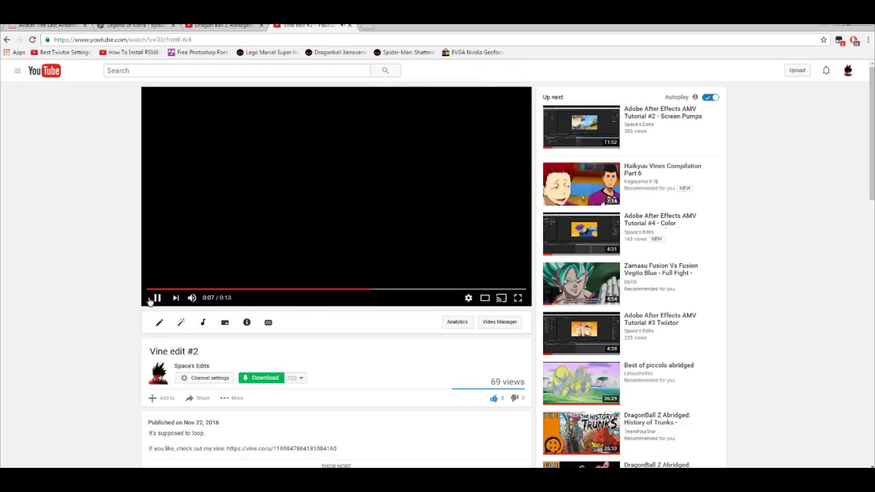
mouse_move(222, 302)
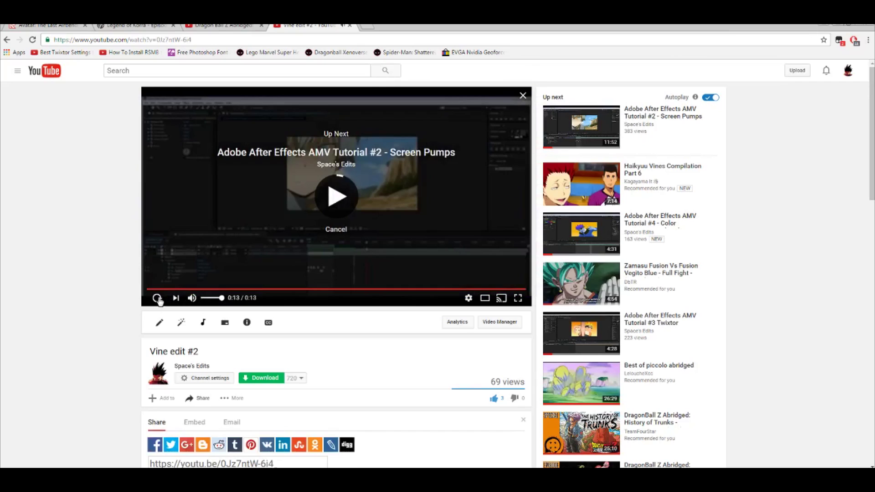
scroll(268, 309, "down", 7)
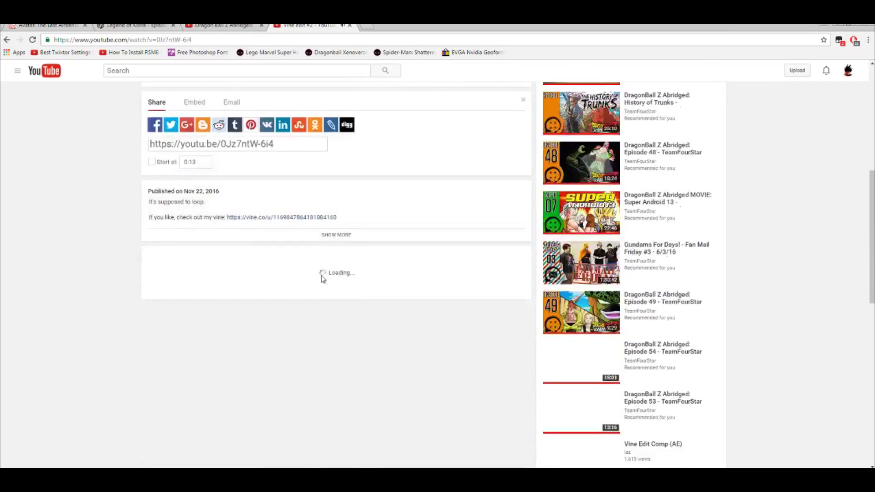
scroll(322, 279, "up", 6)
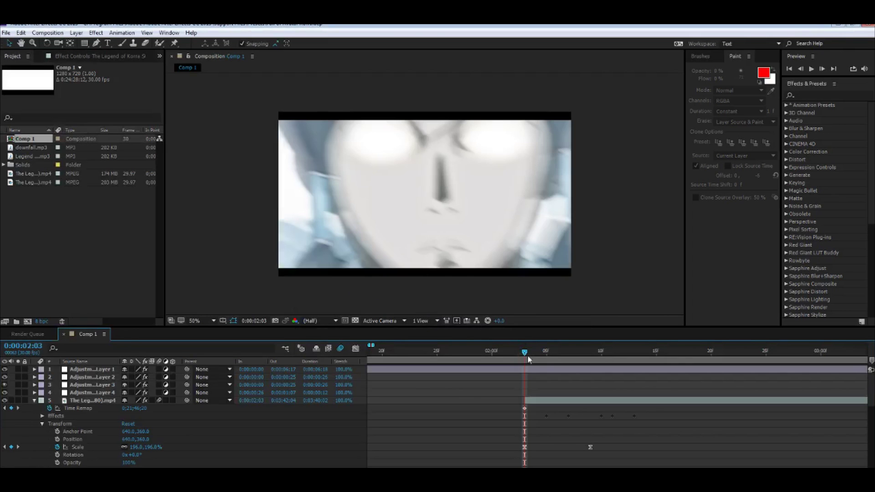
- Rewind the finished Korra edit to its first frame, then bring up the File menu
left_click_drag(528, 360, 513, 319)
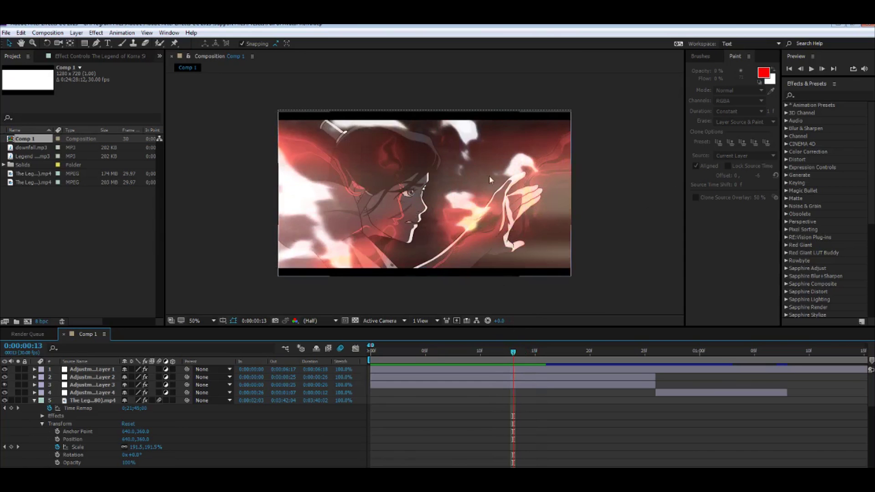
left_click(6, 32)
- Start a new project, import the Korra 'Out of the Past' episode, and make a composition from it
mouse_move(20, 43)
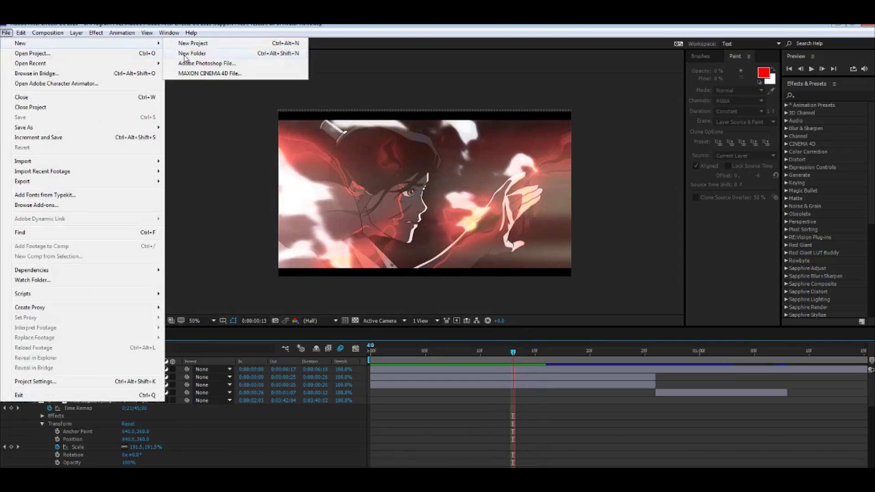
left_click(235, 44)
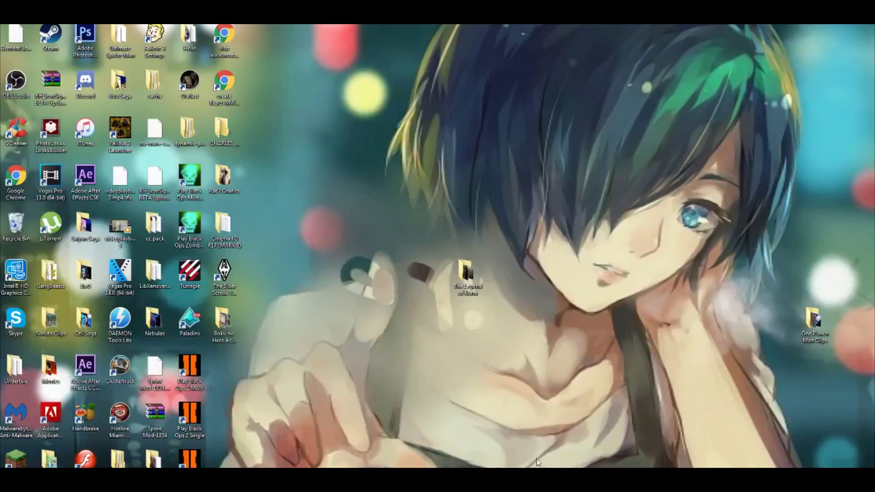
double_click(466, 273)
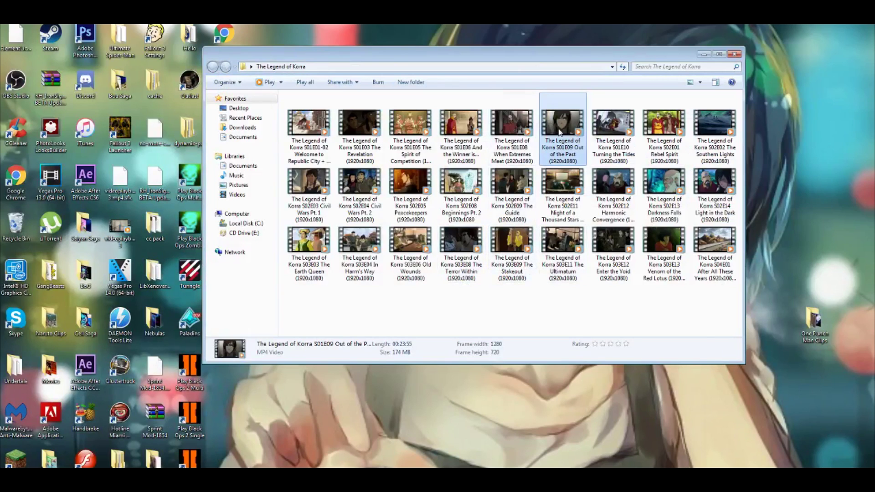
key("alt+Tab")
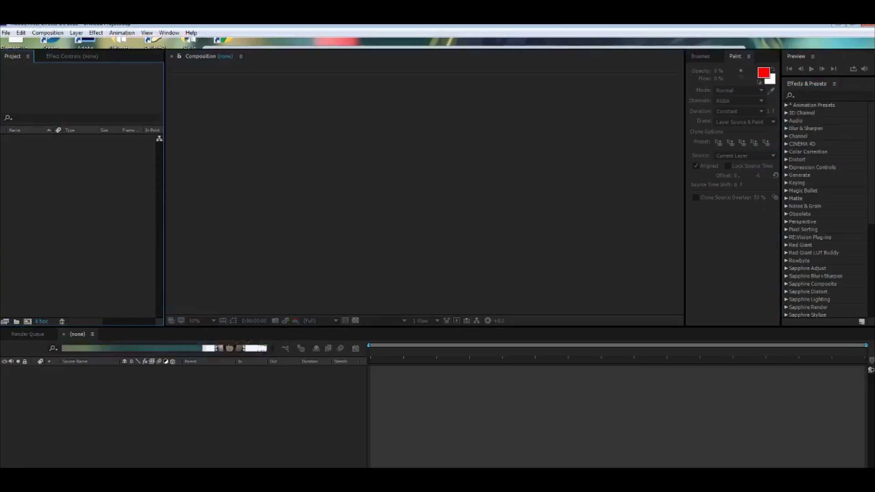
left_click(40, 144)
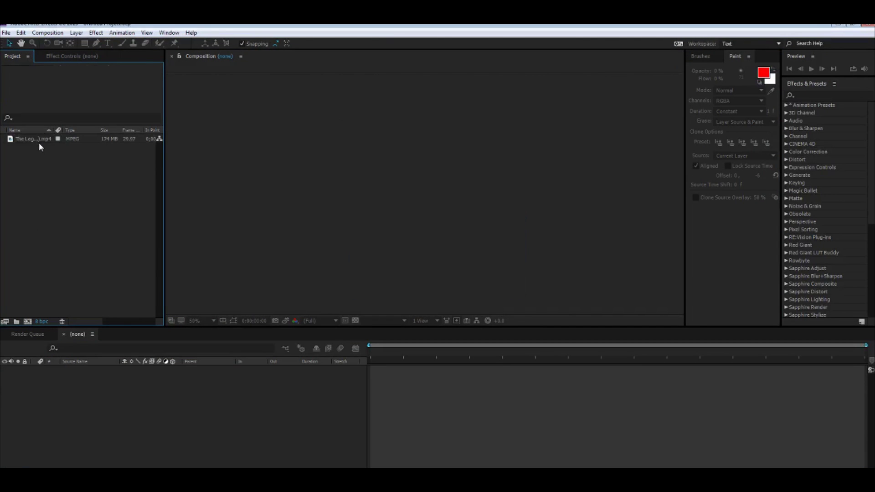
left_click_drag(40, 137, 27, 321)
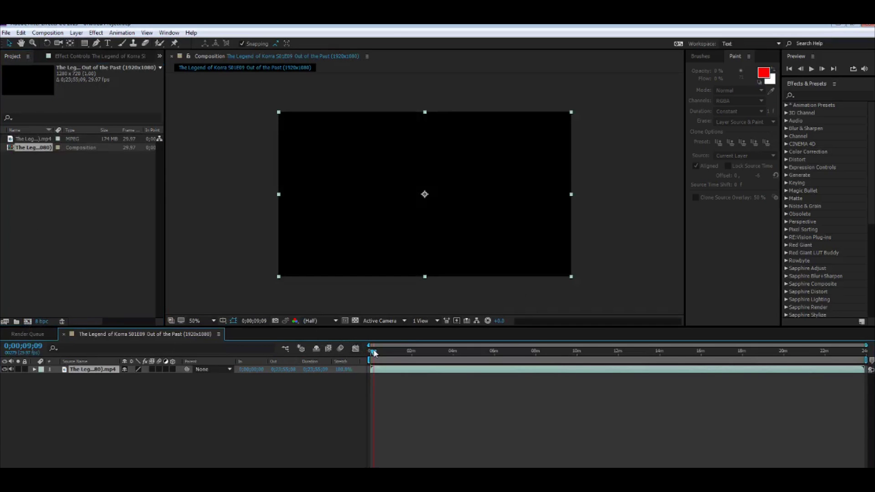
- Find the bright flash frame near the 20-minute mark, split the clip there, and delete the unwanted piece
left_click_drag(370, 351, 809, 347)
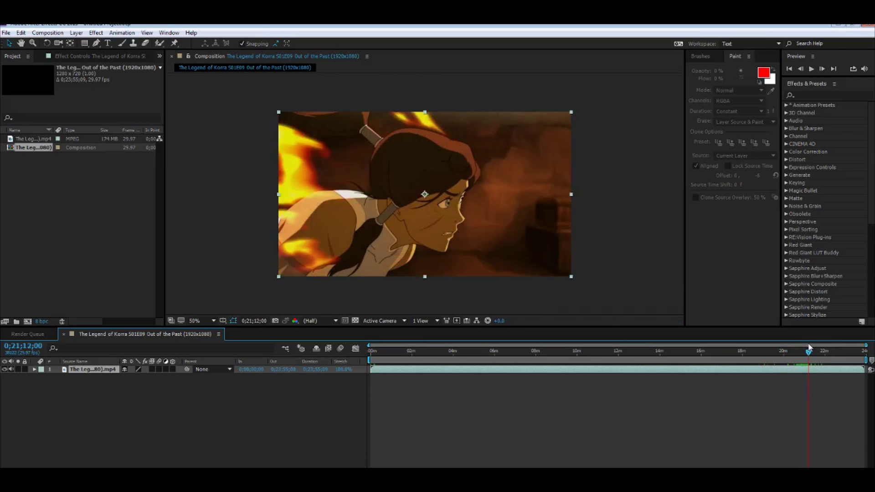
left_click(802, 67)
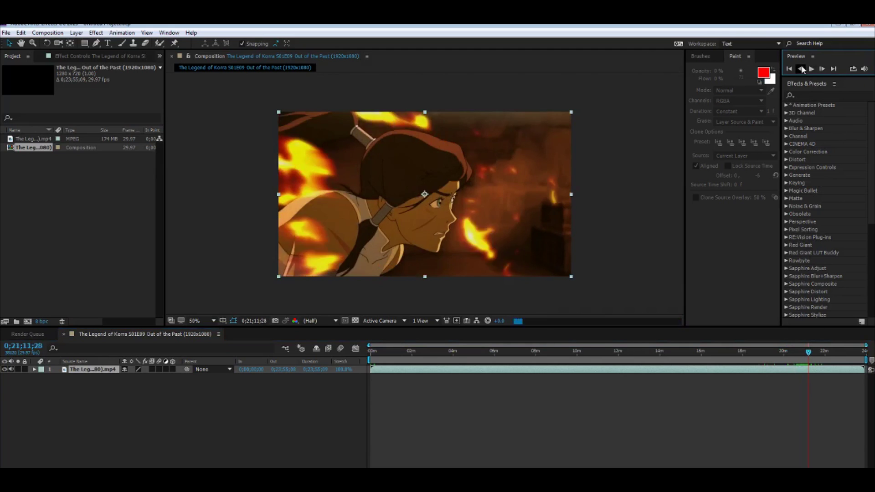
left_click(801, 69)
left_click(800, 68)
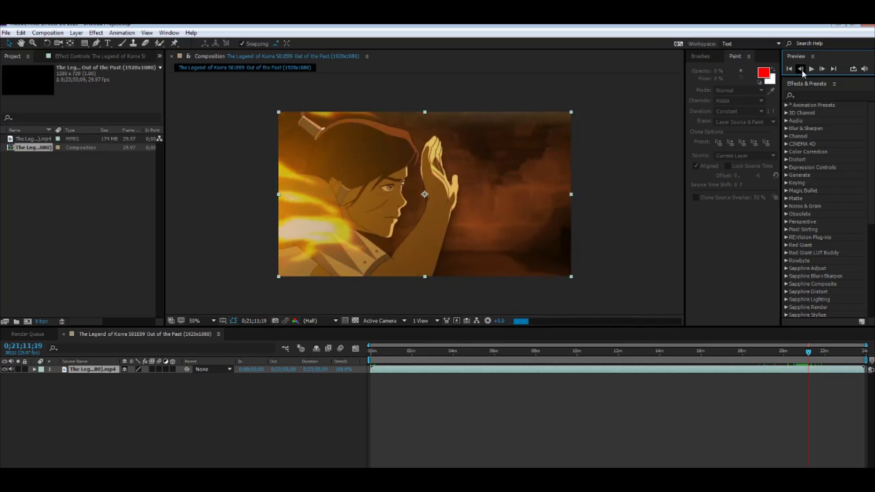
left_click(801, 69)
left_click(801, 69)
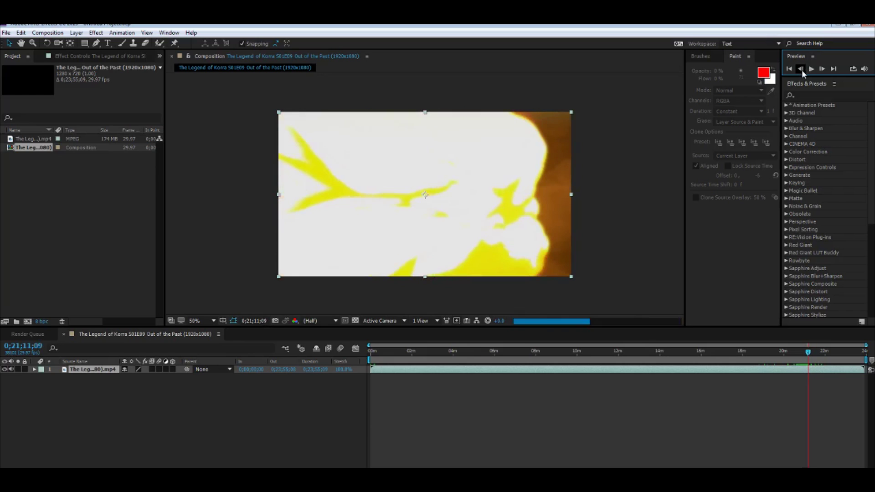
key("ctrl+shift+d")
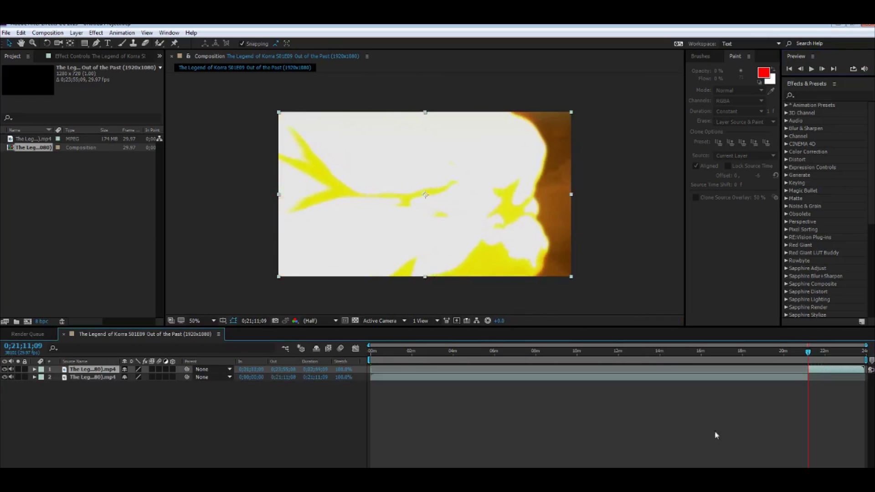
left_click(776, 379)
key("Delete")
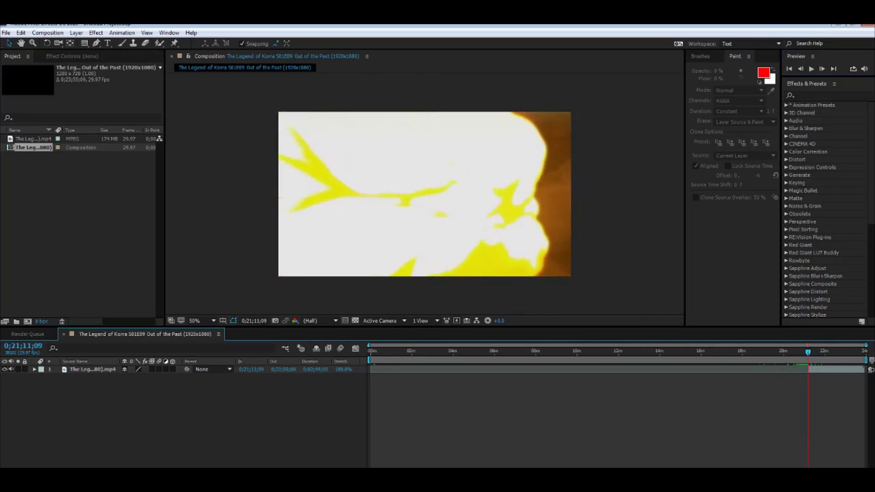
- Slide the remaining clip to the comp start and trim its end to 0;00;00;26
left_click(843, 371)
left_click_drag(843, 371, 405, 384)
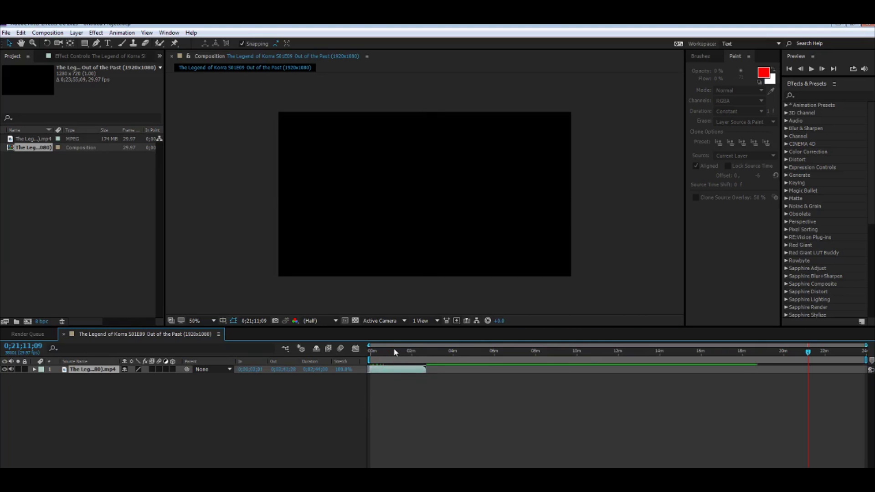
key("Home")
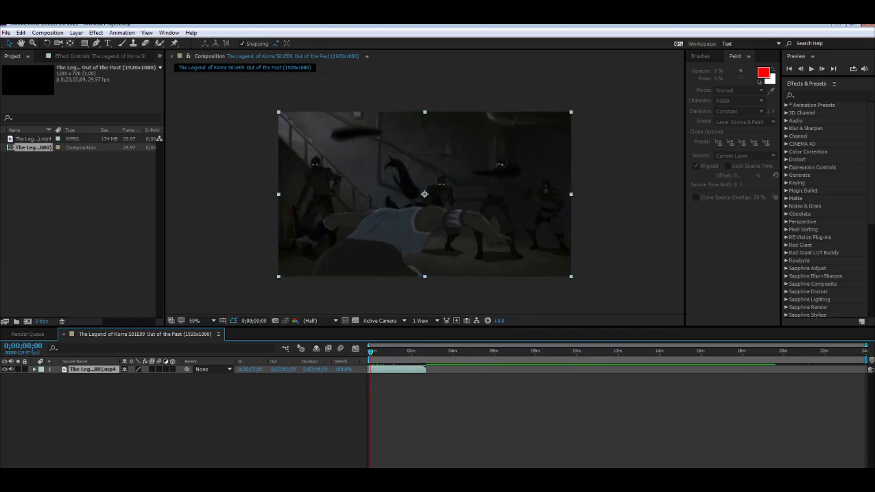
scroll(378, 397, "up", 10)
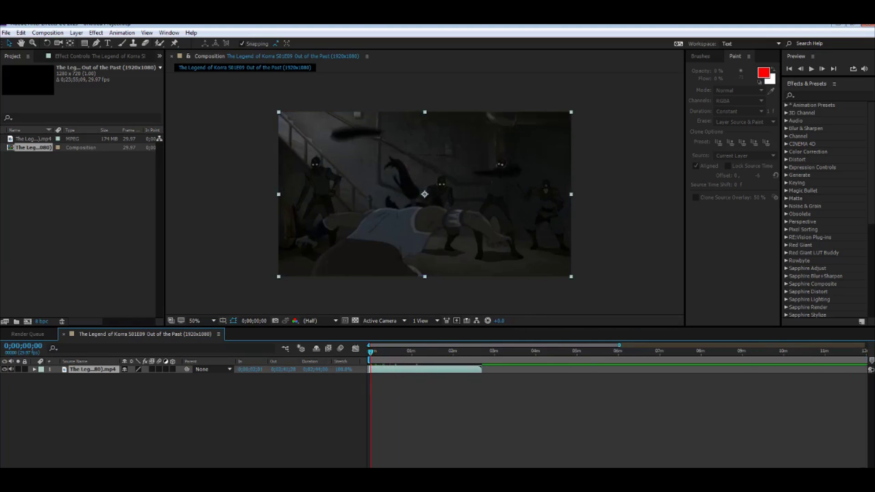
mouse_move(382, 374)
left_mouse_down()
mouse_move(410, 373)
mouse_move(403, 378)
mouse_move(439, 353)
mouse_move(379, 381)
left_mouse_up()
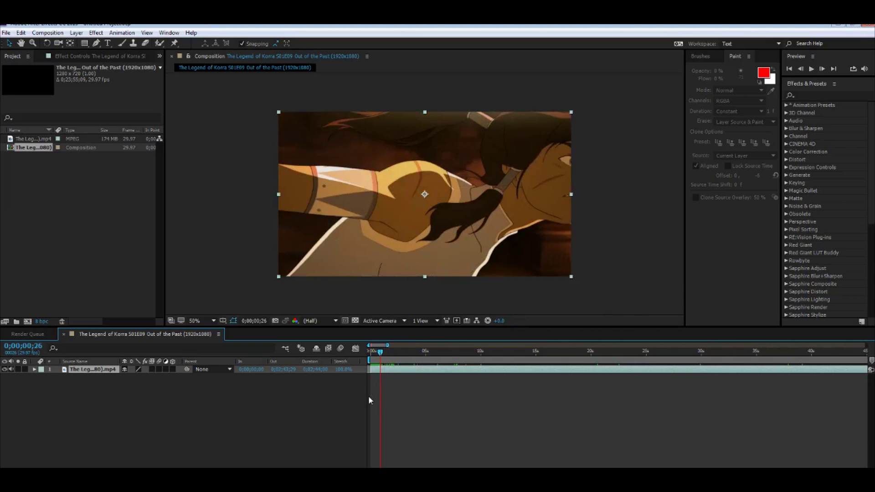
key("alt+bracketright")
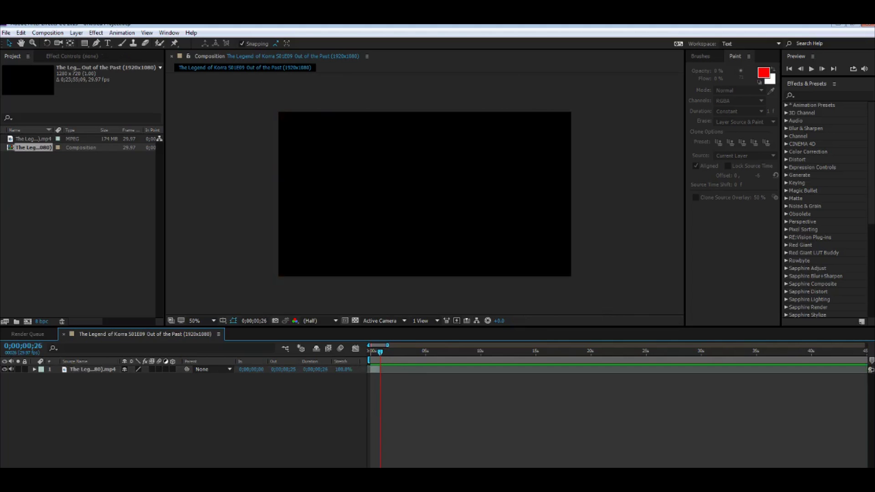
- Zoom the timeline in to individual frames and preview the clip from 0;00;01;13
left_click_drag(387, 345, 866, 345)
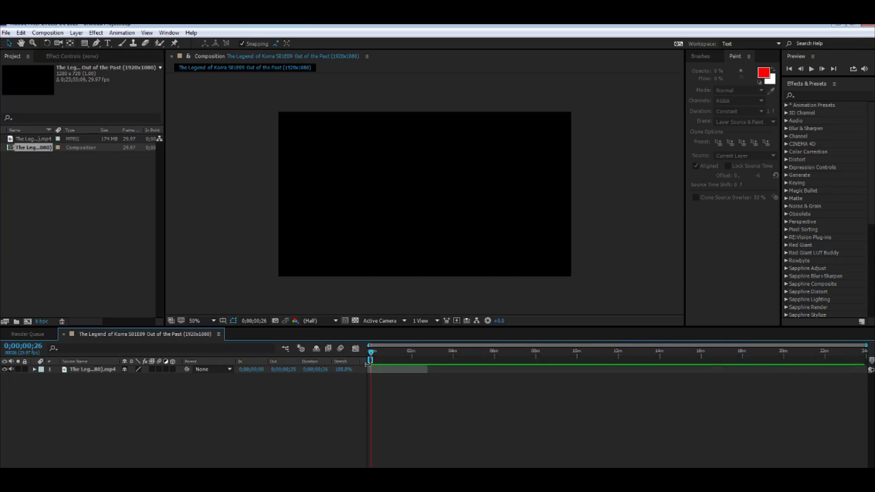
mouse_move(865, 345)
left_mouse_down()
mouse_move(388, 345)
mouse_move(376, 360)
left_mouse_up()
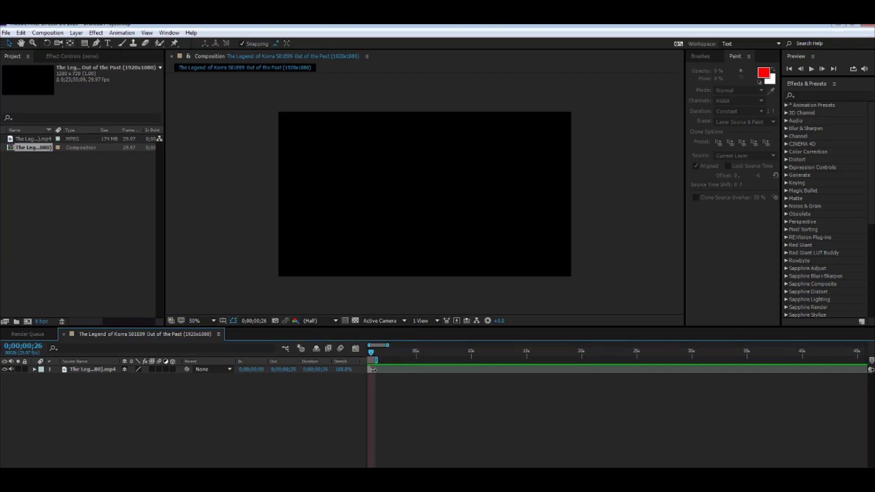
key("equal")
key("equal")
key("equal")
key("equal")
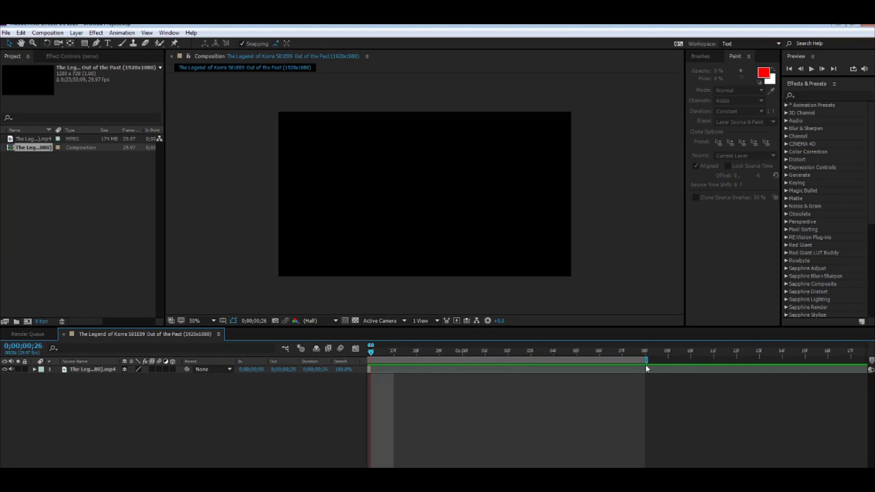
mouse_move(643, 360)
left_mouse_down()
mouse_move(378, 360)
mouse_move(871, 398)
mouse_move(376, 361)
mouse_move(827, 360)
mouse_move(491, 360)
mouse_move(463, 391)
mouse_move(390, 402)
left_mouse_up()
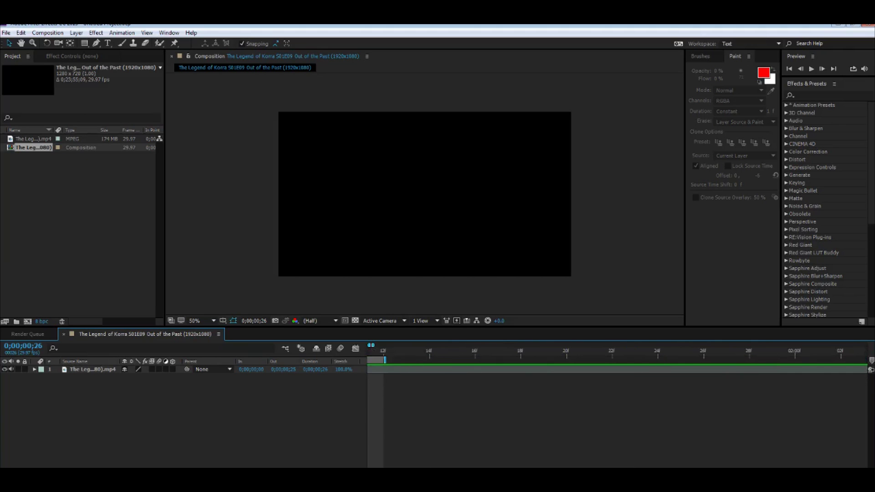
left_click(397, 351)
key("space")
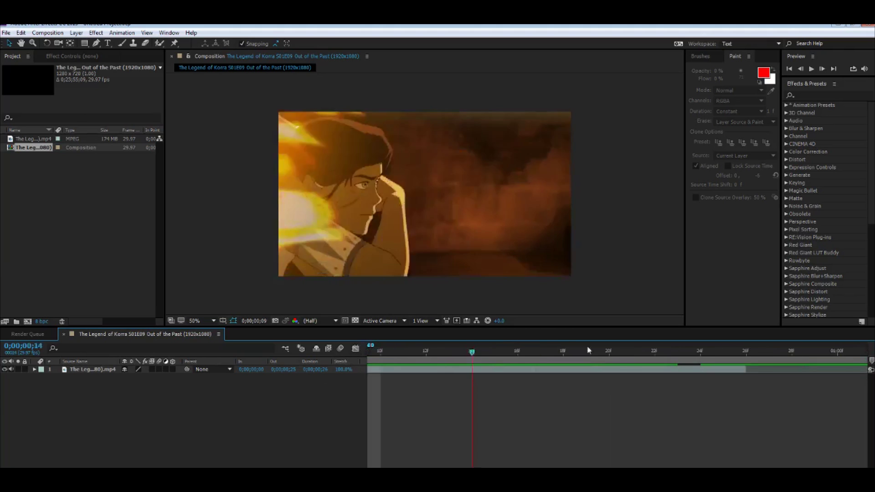
- End the work area at the clip's last frame and return to frame 0
left_click(633, 352)
key("Page_Up")
key("Page_Up")
key("Page_Up")
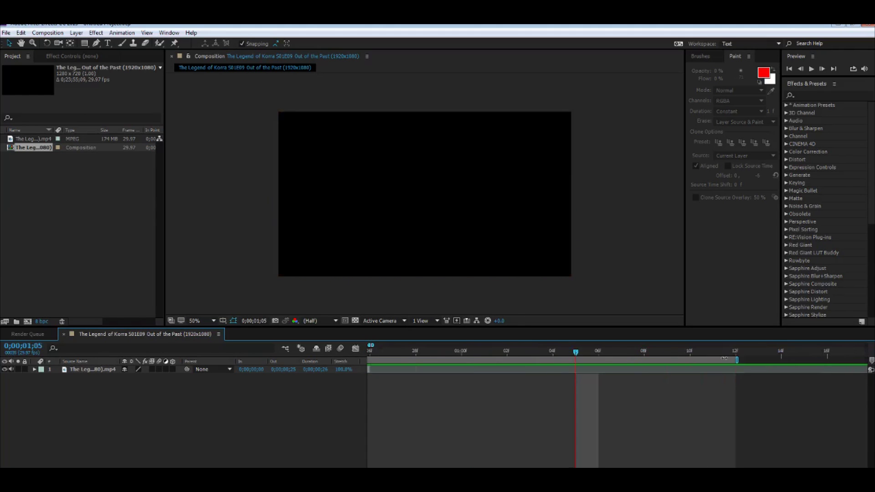
mouse_move(733, 360)
left_mouse_down()
mouse_move(352, 361)
mouse_move(850, 360)
mouse_move(859, 348)
mouse_move(571, 357)
left_mouse_up()
key("Home")
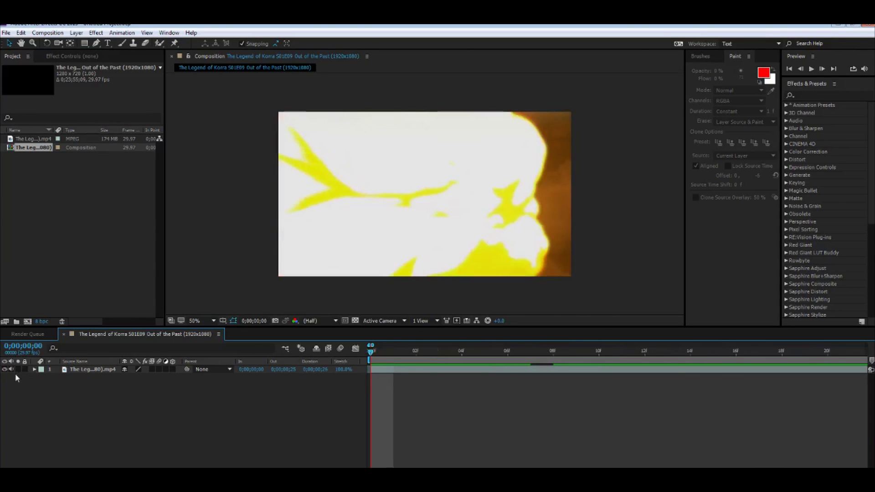
- Add Adjustment Layer 1 above the Korra clip, set its Mode to Color, and preview the result
left_click(424, 369)
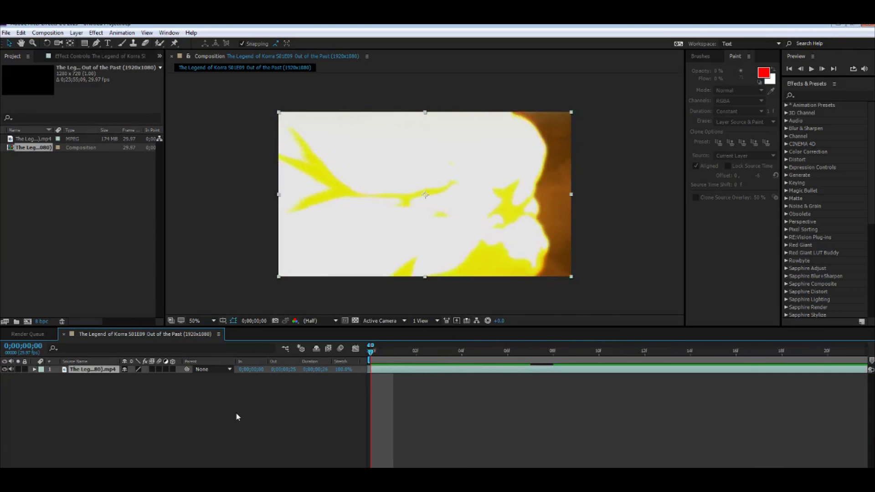
right_click(209, 418)
mouse_move(294, 328)
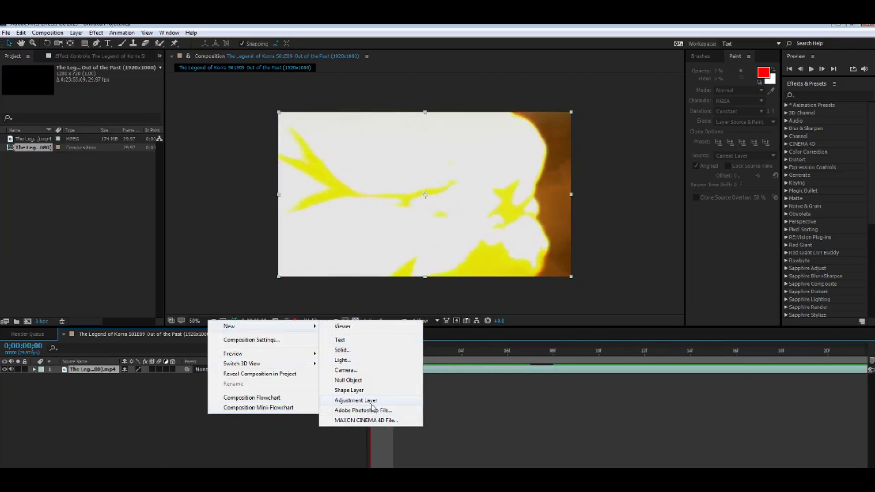
left_click(372, 402)
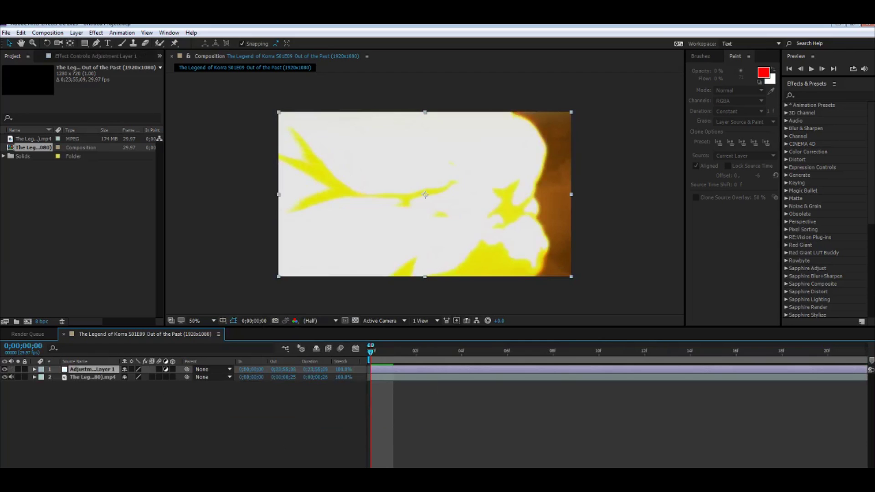
key("F4")
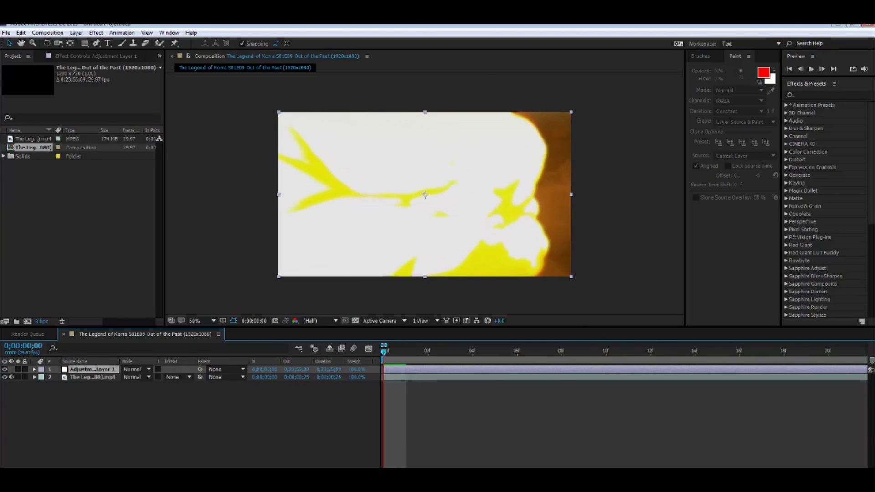
left_click(135, 373)
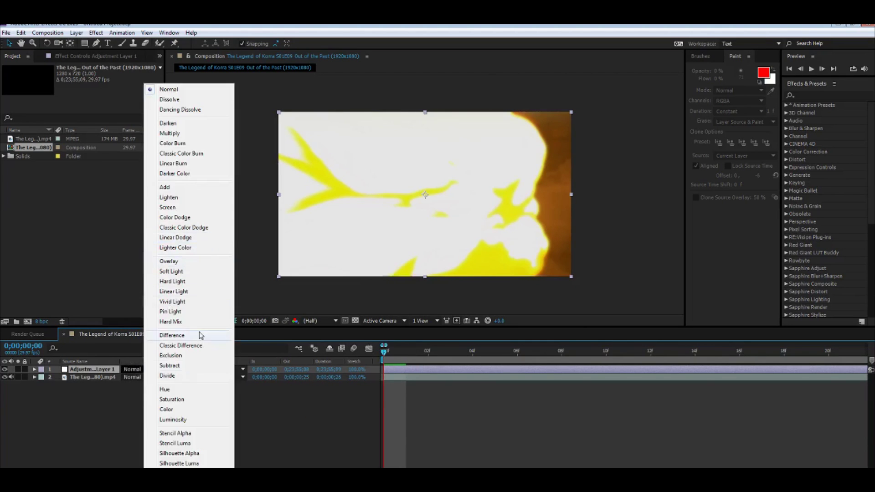
left_click(182, 413)
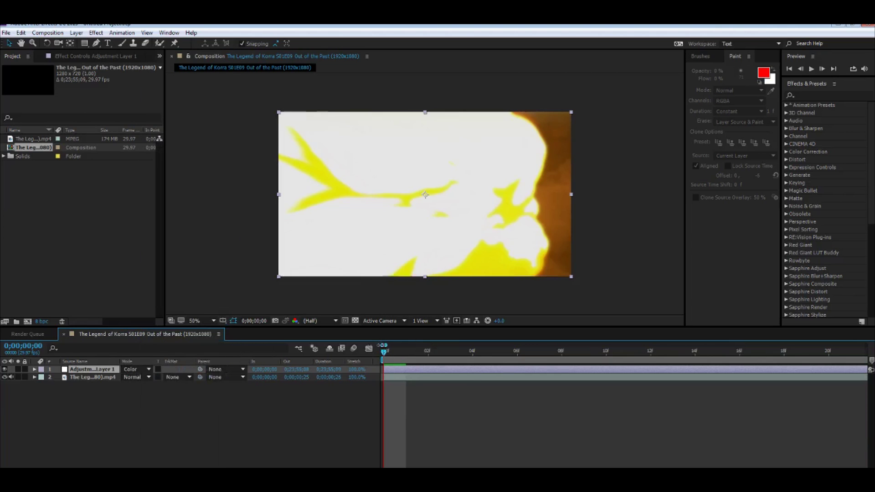
key("space")
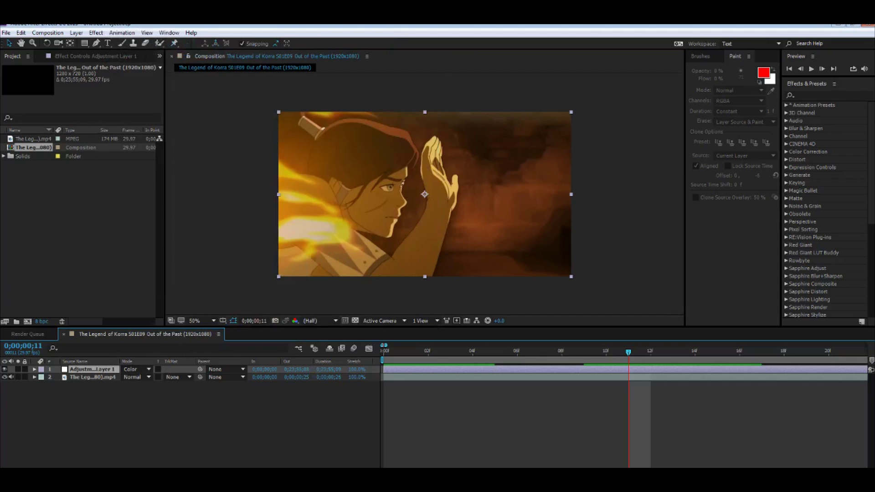
- Apply Optics Compensation to Adjustment Layer 1 with Field Of View 126.5, then clear the effects search
left_click(820, 94)
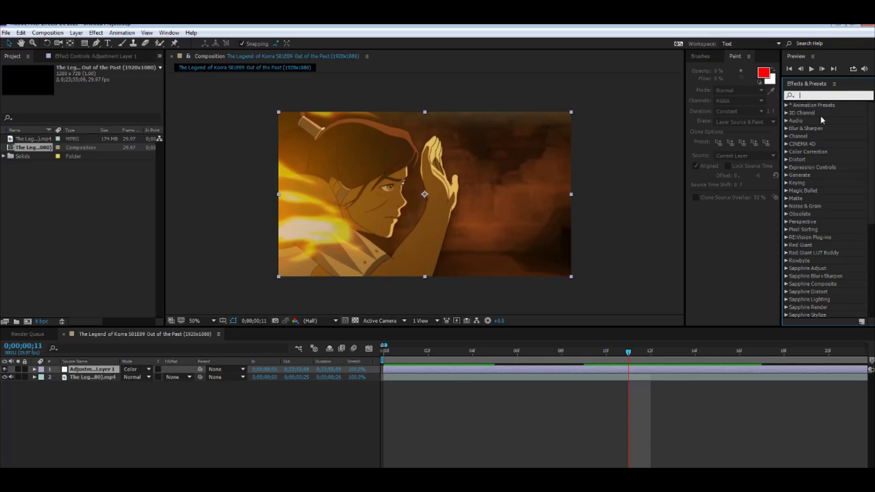
type("Opti")
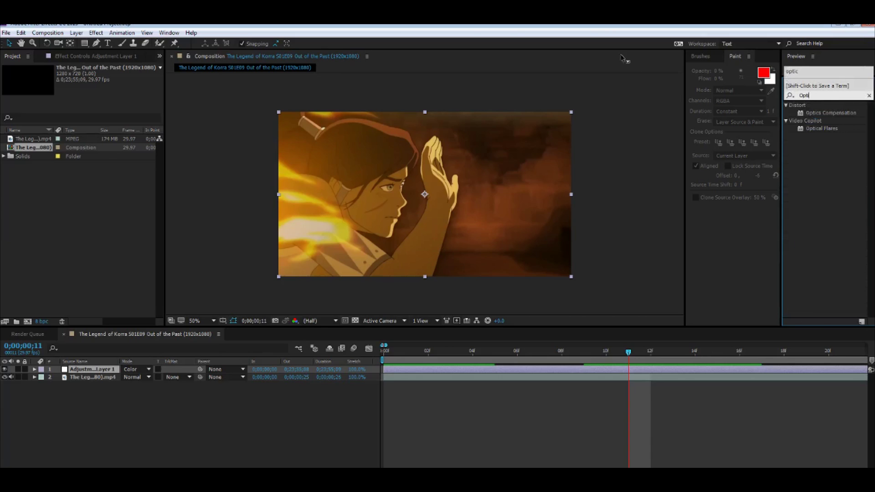
left_click_drag(822, 113, 542, 370)
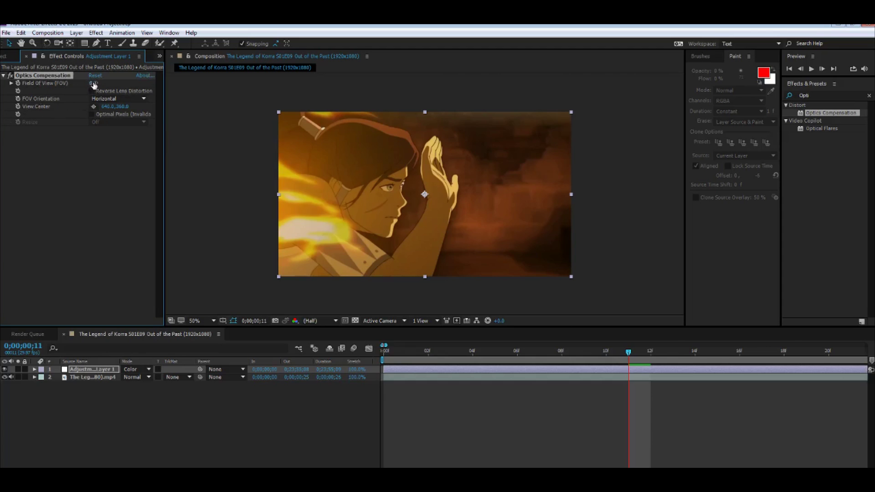
left_click_drag(92, 84, 668, 80)
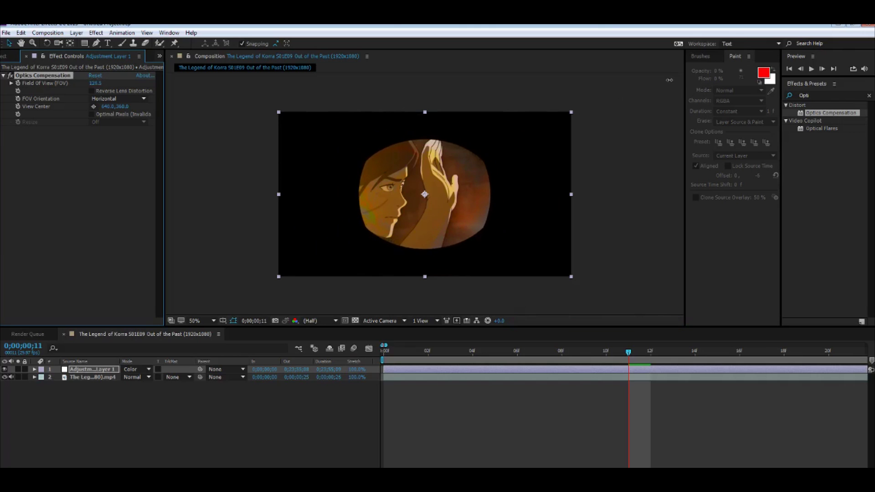
left_click_drag(628, 352, 369, 335)
left_click(628, 351)
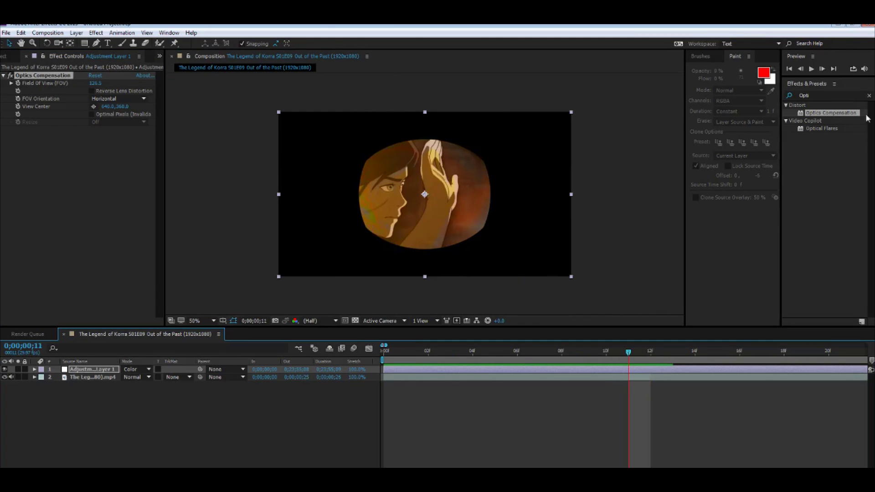
left_click(867, 96)
left_click(834, 96)
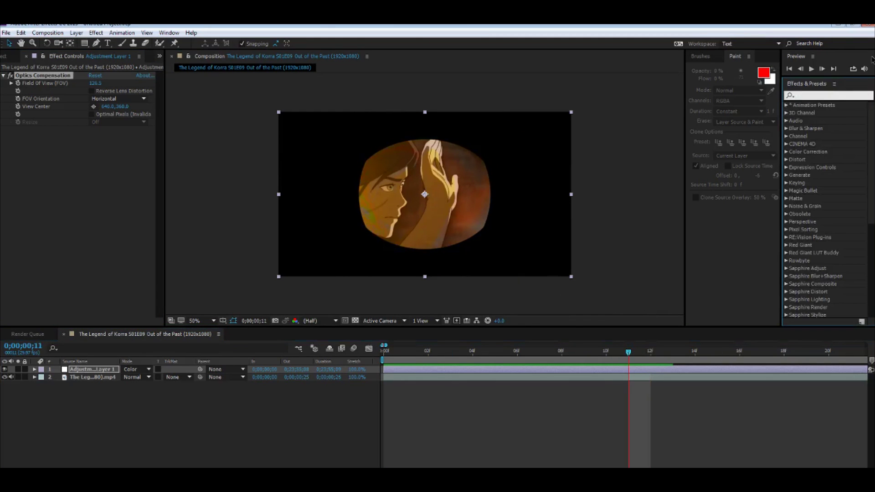
- Apply Turbulent Displace to Adjustment Layer 1 and raise its Amount to 65
type("tu")
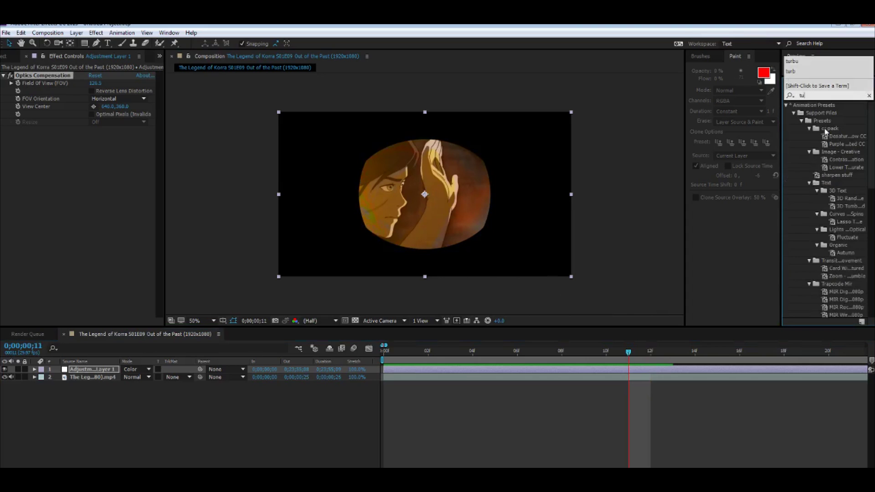
type("rbulen")
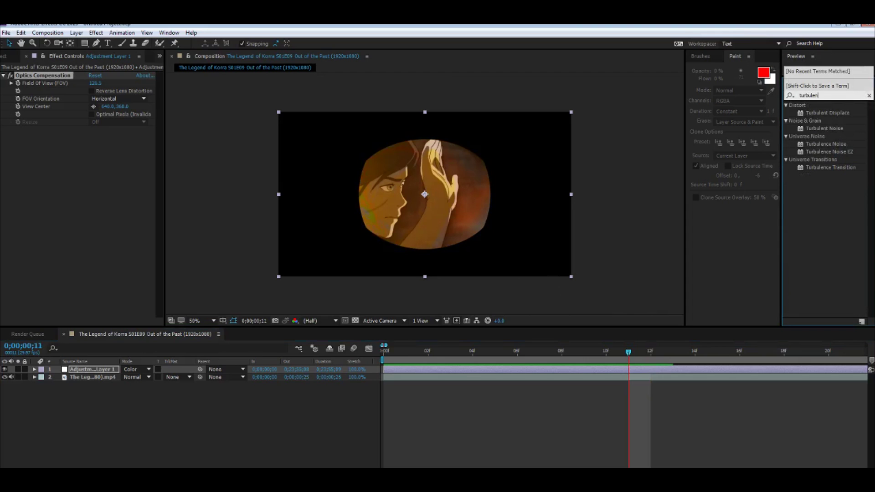
left_click_drag(826, 112, 541, 369)
key("space")
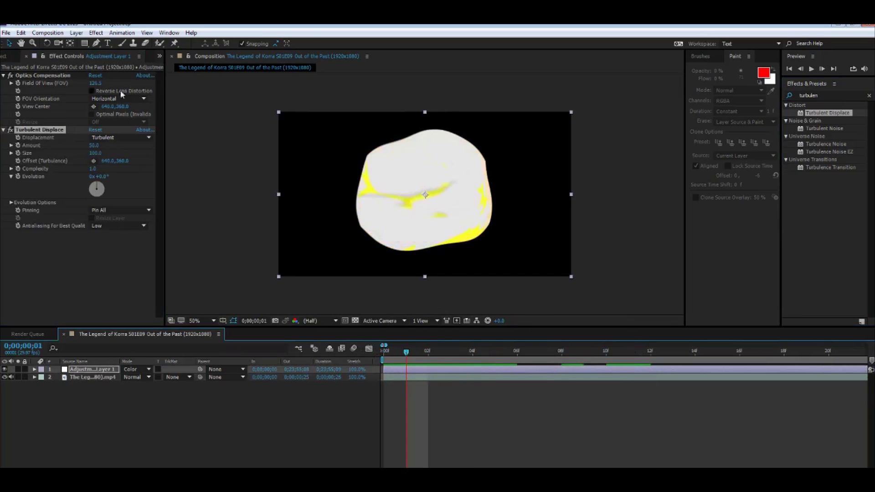
left_click_drag(93, 146, 98, 148)
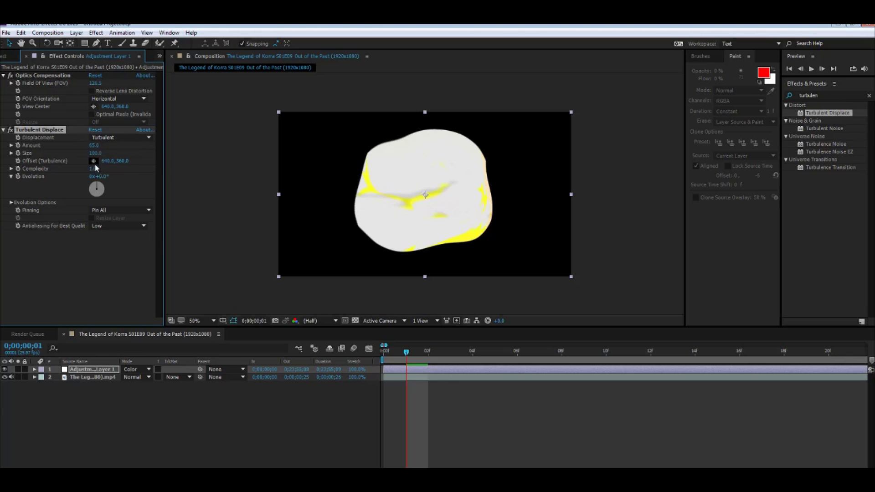
- Set Turbulent Displace Offset to 800, 450, Complexity to 2.7, and Evolution to 0x+117°
left_click(109, 160)
type("800")
key("Return")
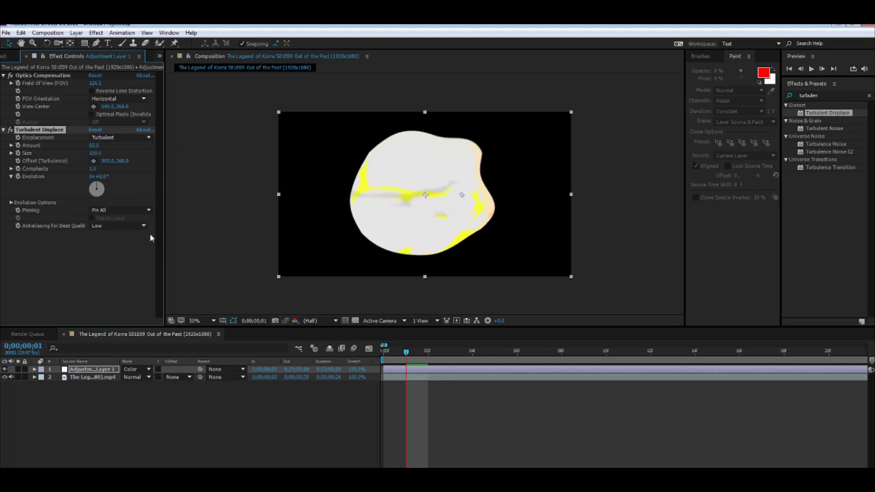
left_click(122, 160)
type("450")
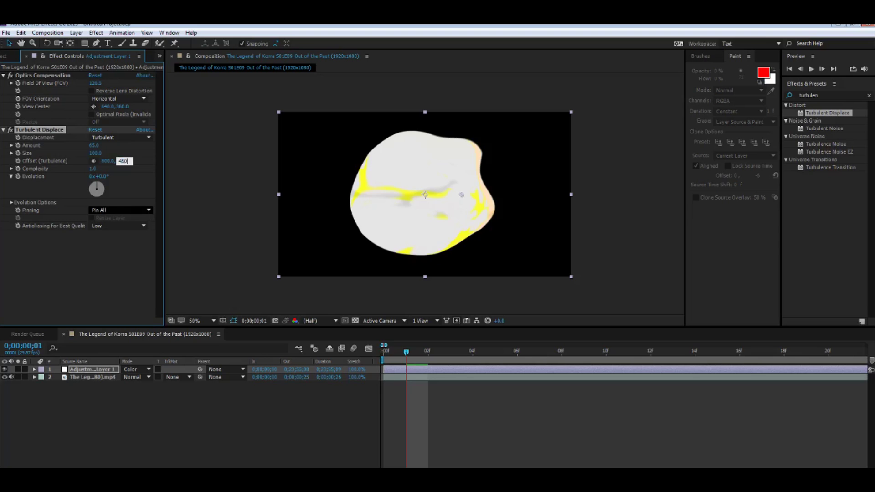
key("Return")
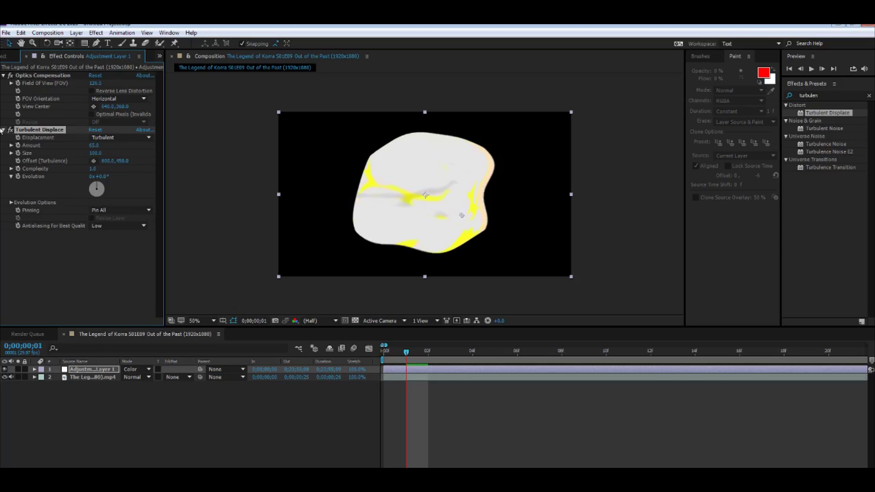
left_click(91, 176)
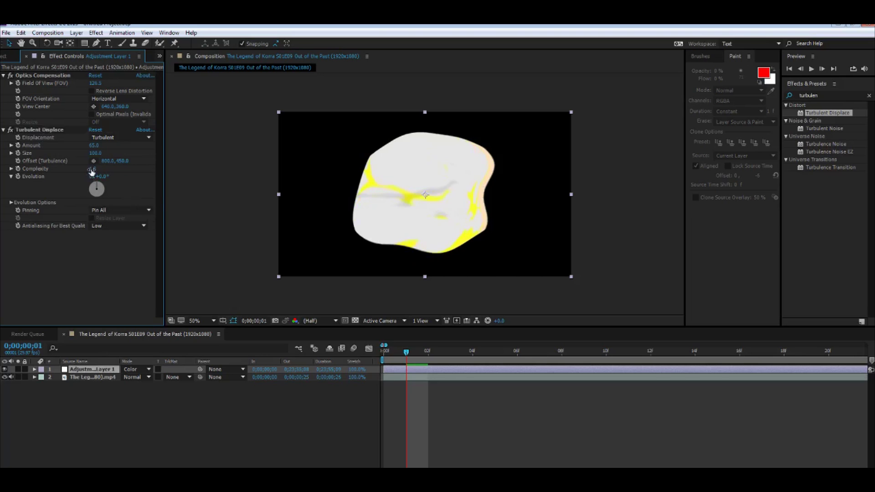
left_click_drag(92, 168, 172, 179)
left_click_drag(96, 176, 128, 178)
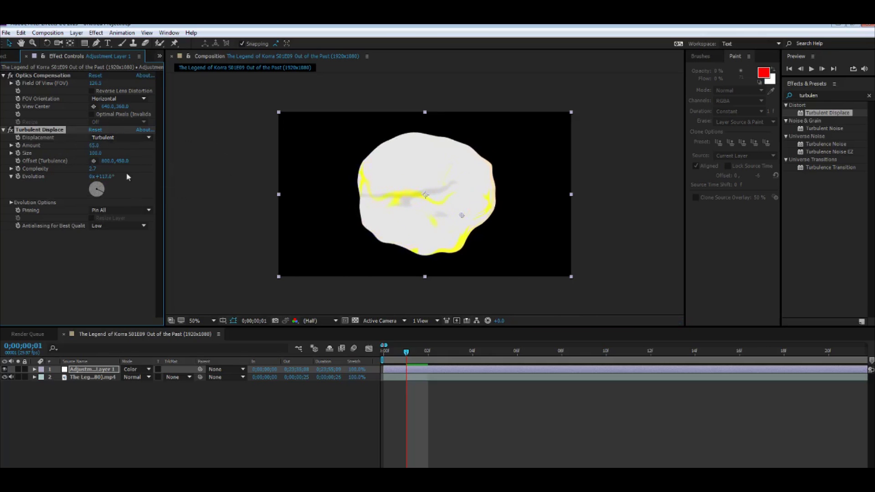
- Reverse the lens distortion and adjust the Turbulent Displace Evolution angle around frame 13
left_click(93, 91)
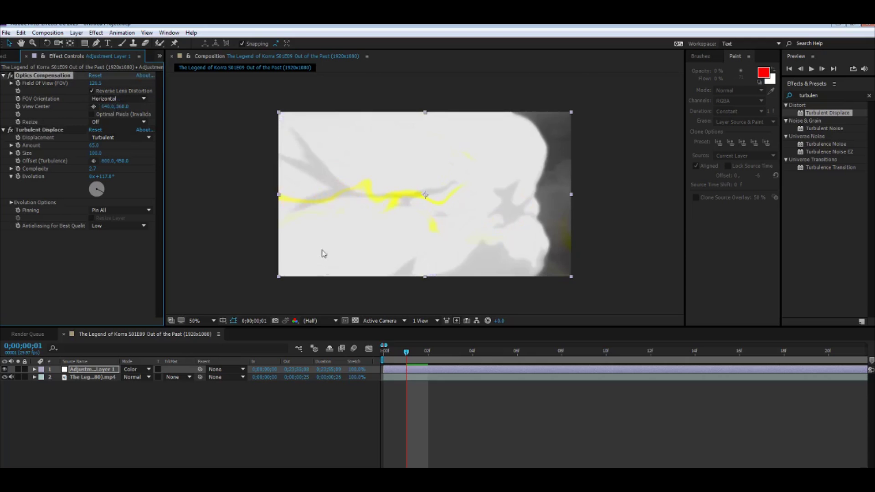
left_click_drag(403, 356, 774, 275)
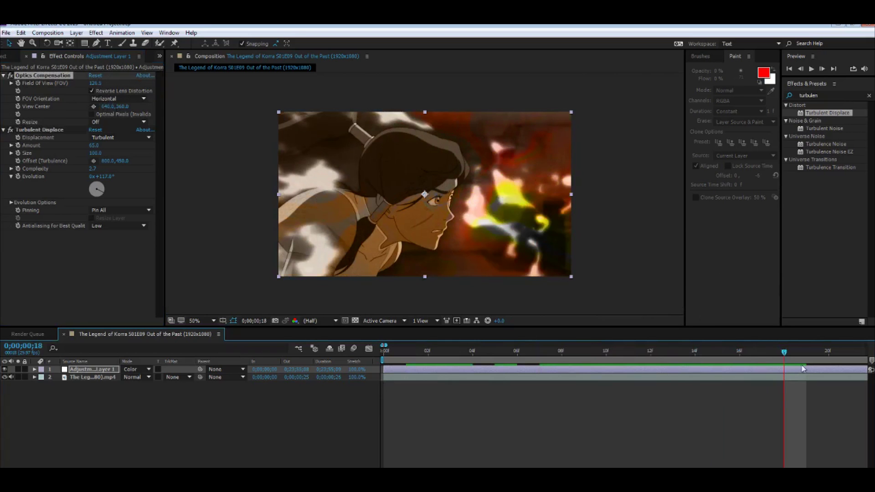
left_click_drag(784, 355, 683, 325)
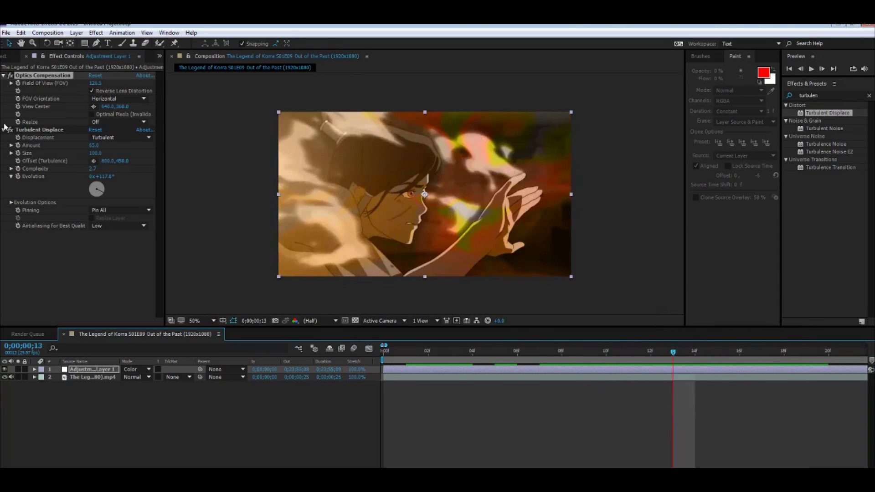
left_click_drag(105, 179, 491, 181)
left_click_drag(104, 177, 727, 241)
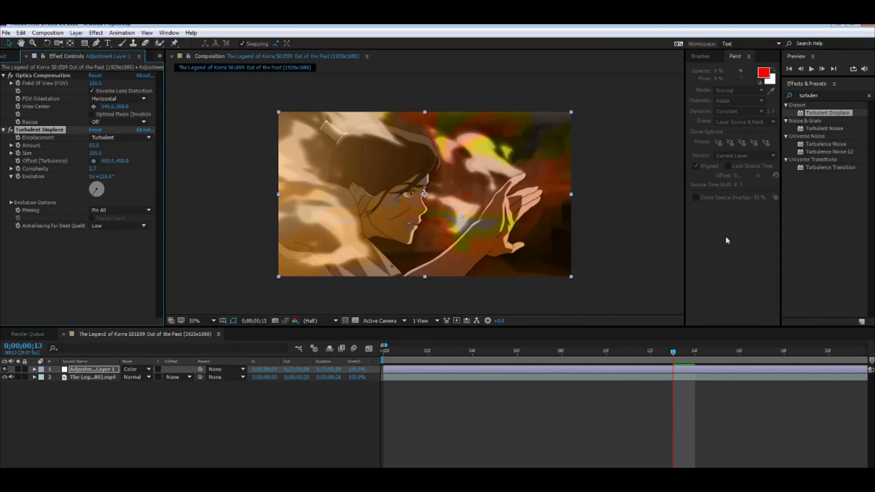
- Preview the warp from frame 0 through frame 15 and clear the effects search
left_click_drag(688, 354, 321, 273)
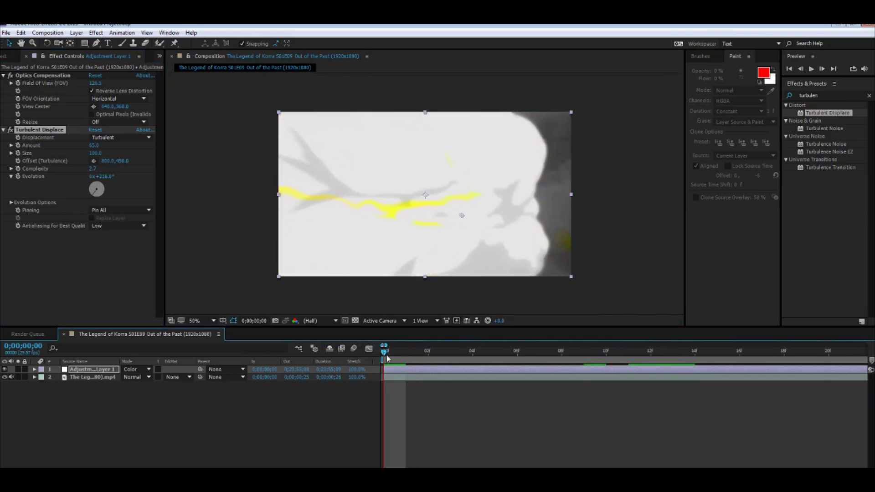
left_click_drag(383, 352, 718, 350)
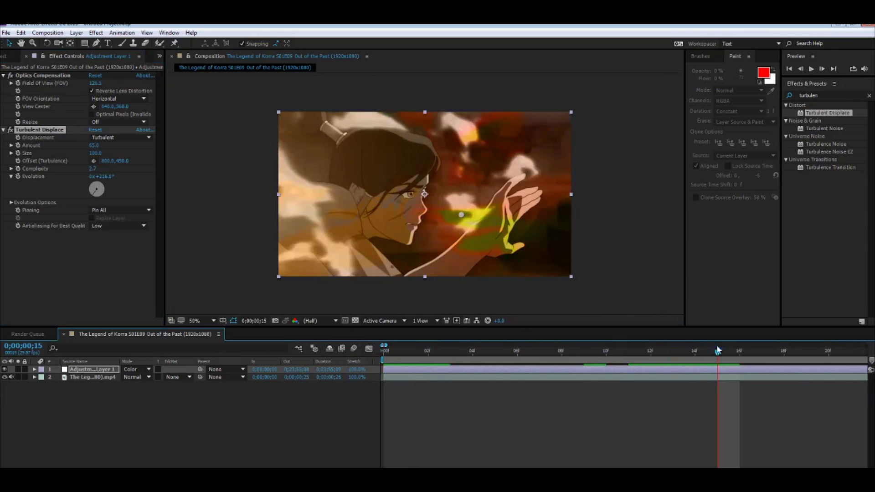
left_click(868, 96)
- Search 'hue' and apply Hue/Saturation to Adjustment Layer 1
left_click(796, 95)
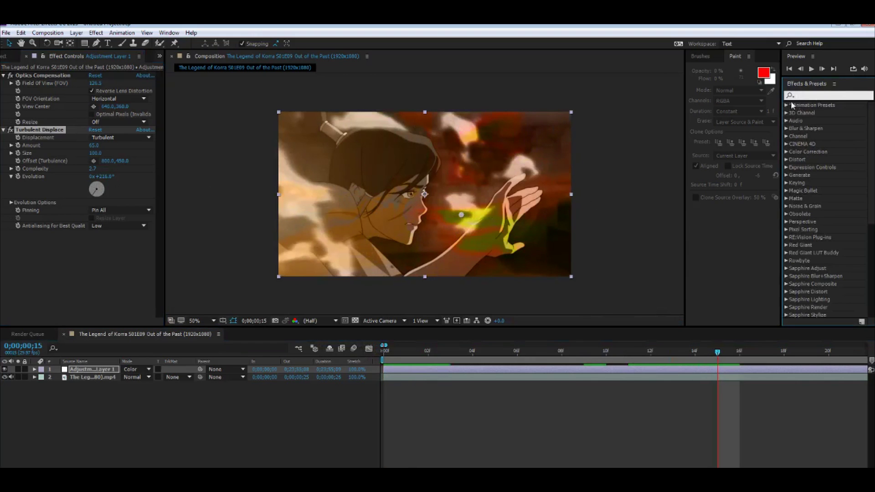
type("hue")
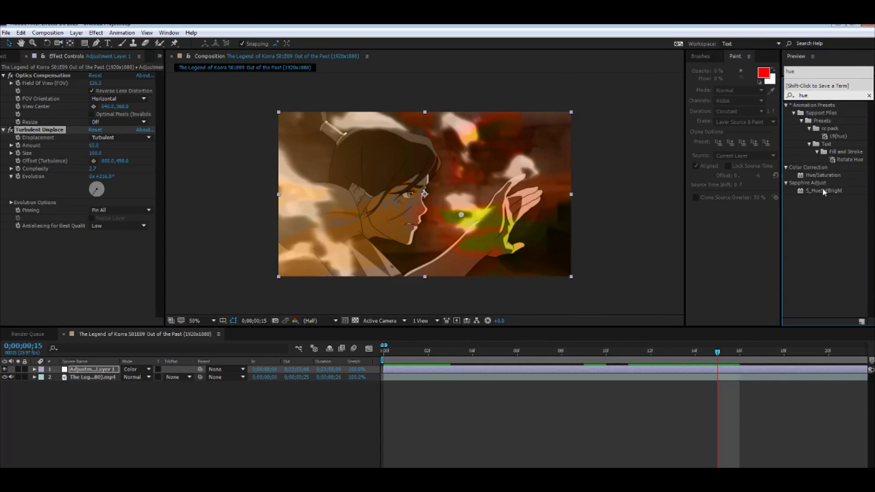
left_click_drag(830, 179, 632, 370)
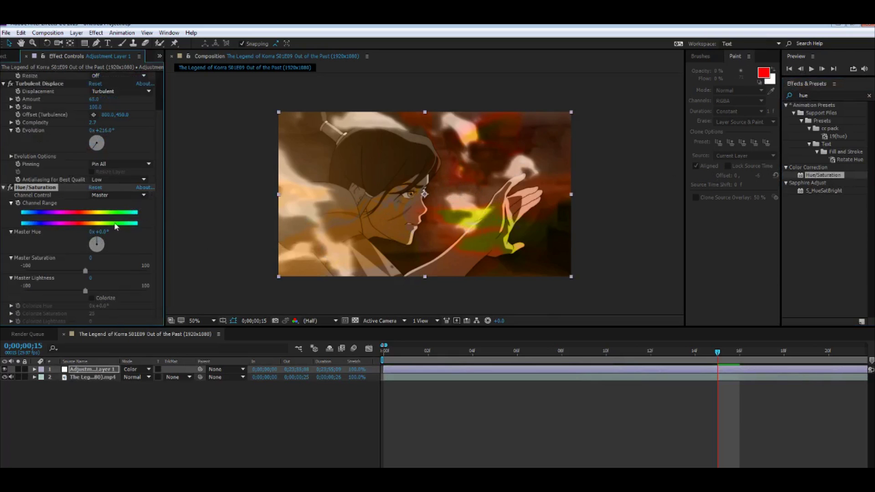
- Test a Master Hue of 101° and other hues, then set it back to 0°
left_click(102, 232)
type("101")
key("Return")
left_click_drag(157, 219, 182, 221)
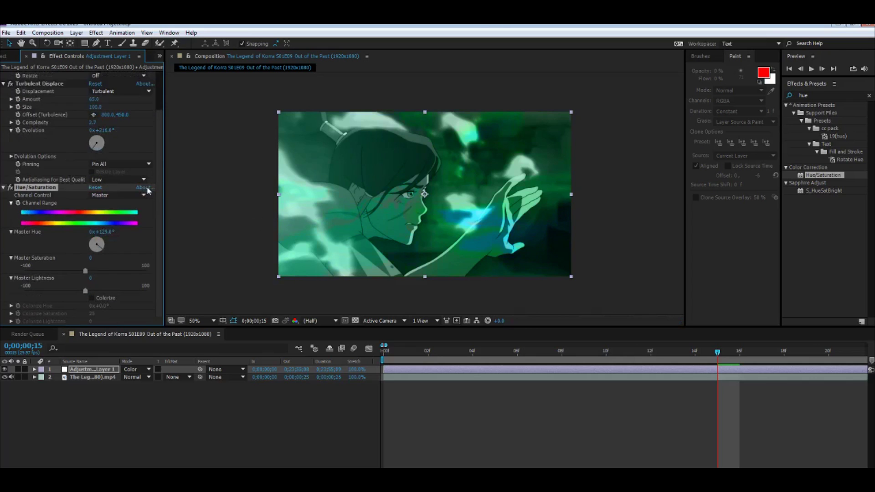
left_click(102, 232)
type("0")
key("Return")
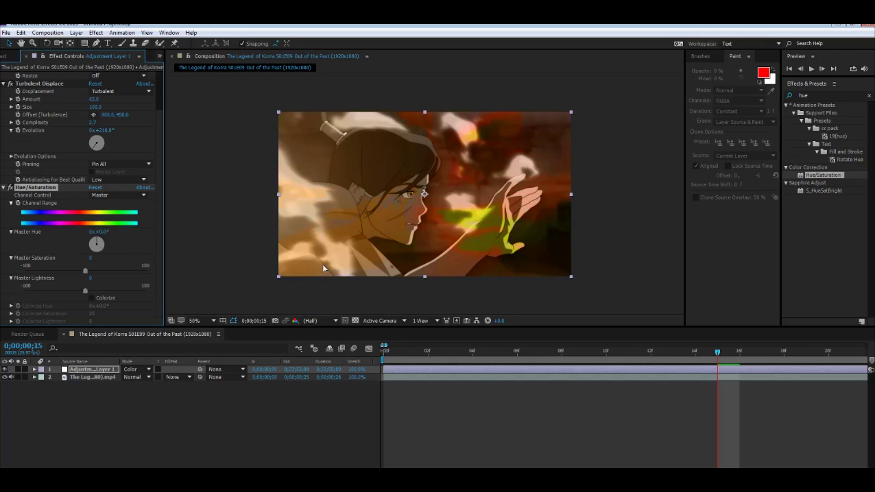
- At the first frame, shift the yellow streaks' hue, then reset Master Hue to 0°
key("Home")
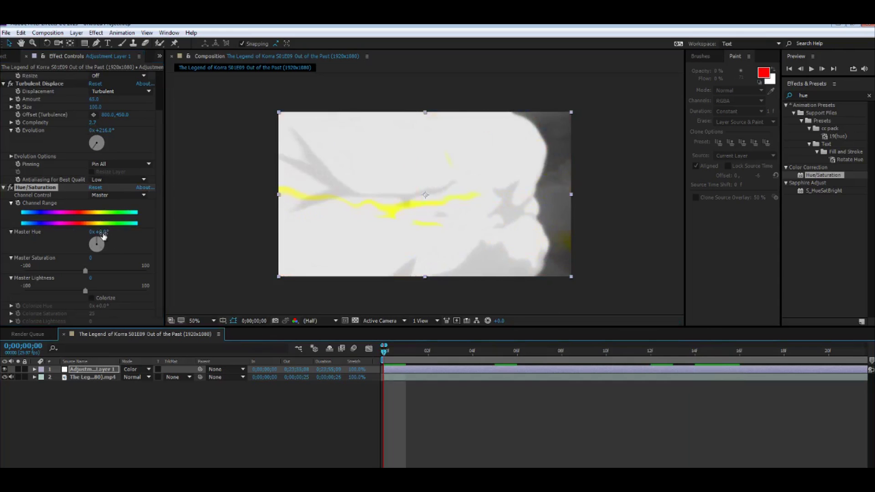
mouse_move(104, 233)
left_mouse_down()
mouse_move(148, 233)
mouse_move(56, 233)
left_mouse_up()
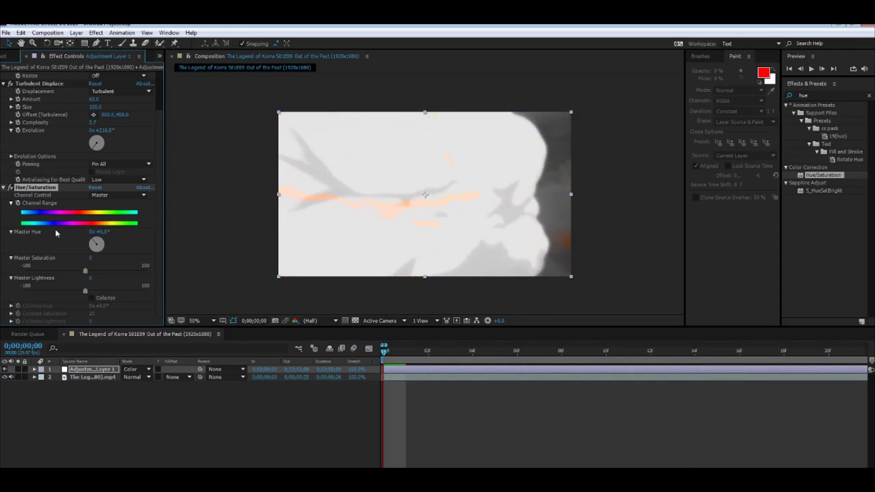
left_click(103, 230)
type("0")
key("Return")
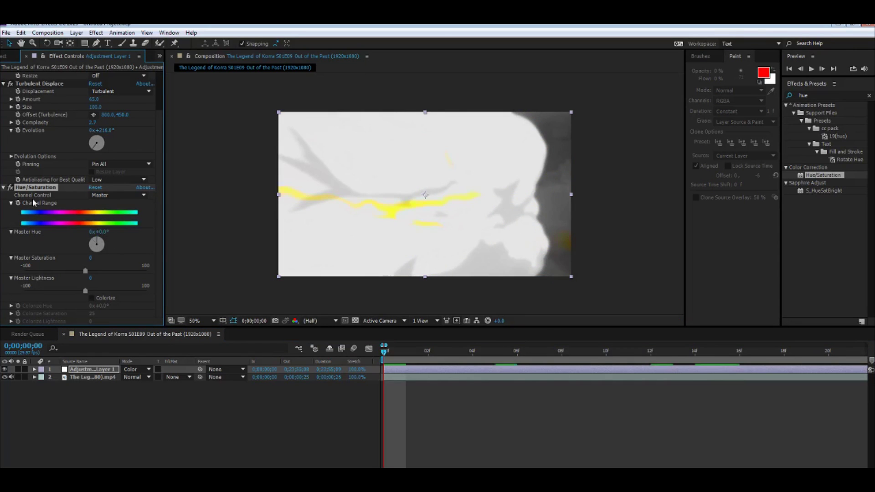
- Search 'glow', apply Stylize > Glow to Adjustment Layer 1 and play the clip
left_click(869, 96)
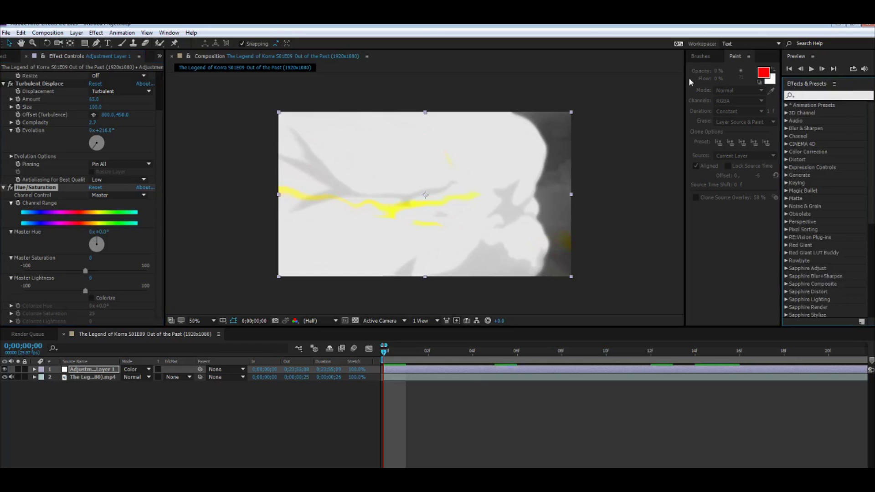
type("glow")
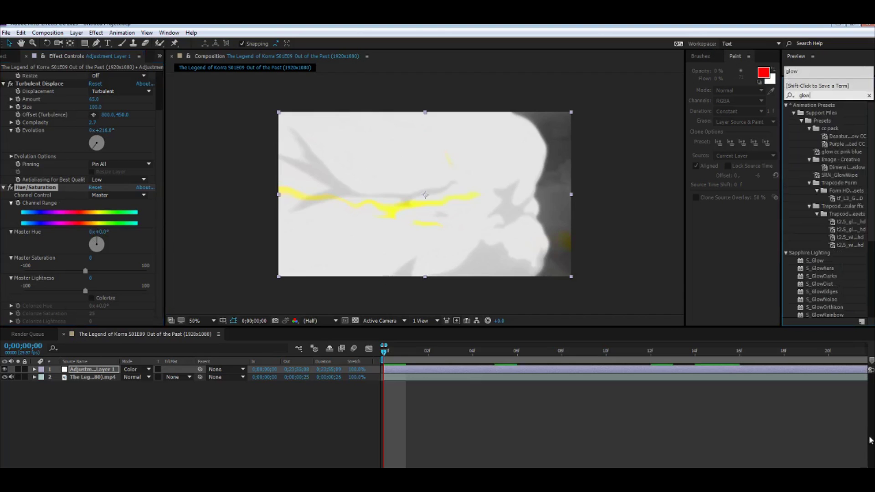
scroll(840, 226, "down", 5)
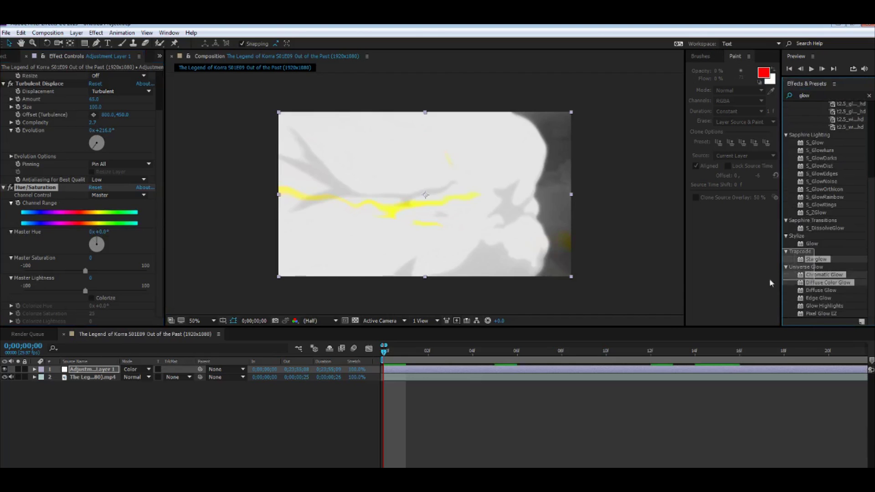
left_click(820, 244)
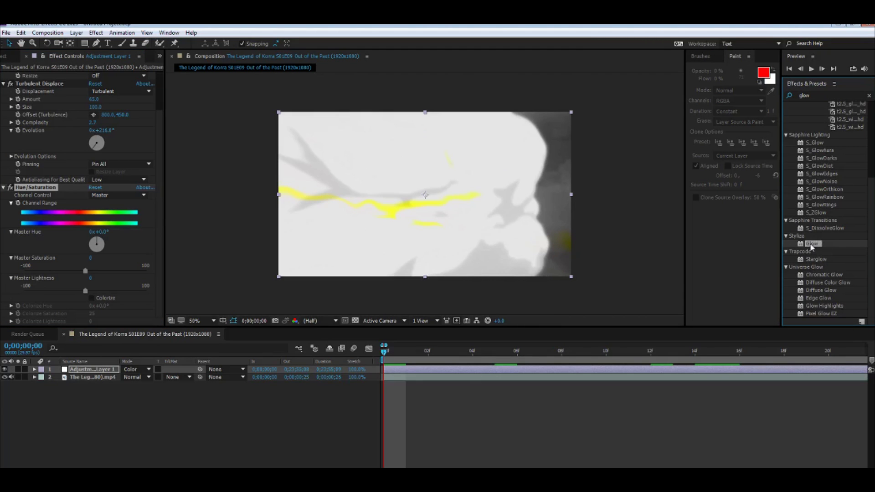
left_click_drag(811, 246, 437, 370)
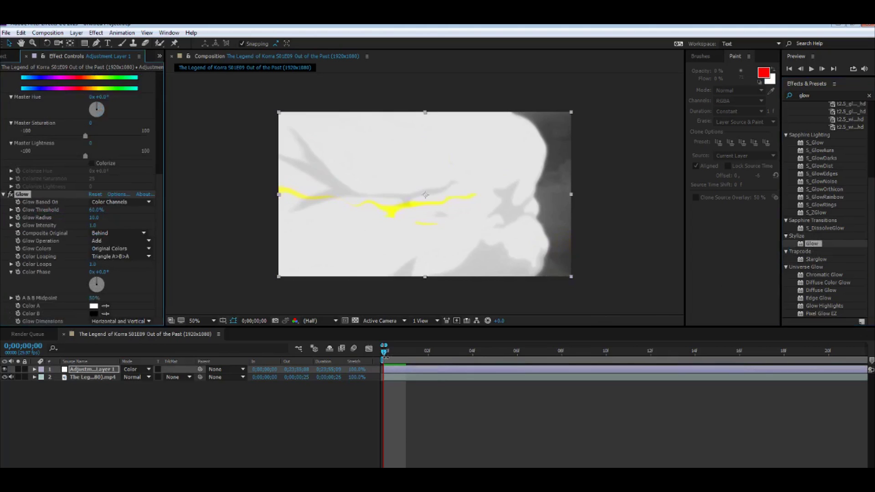
key("space")
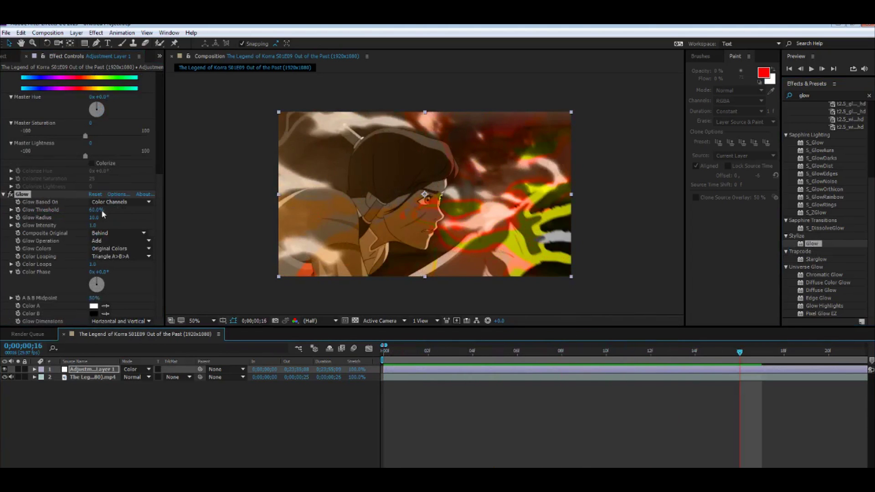
- Set Glow Radius to 102 and Glow Threshold to 54.1%, keeping Color Phase at 0°
left_click_drag(96, 222, 91, 251)
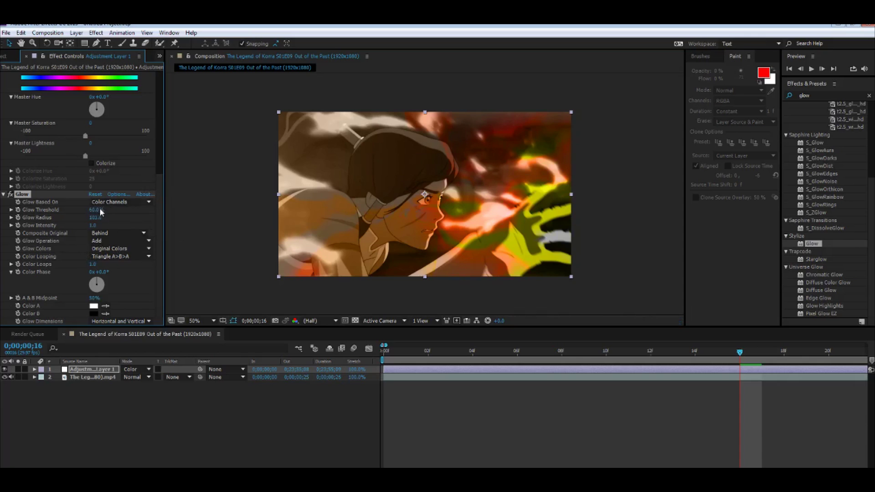
left_click_drag(123, 203, 242, 210)
left_click_drag(102, 272, 109, 273)
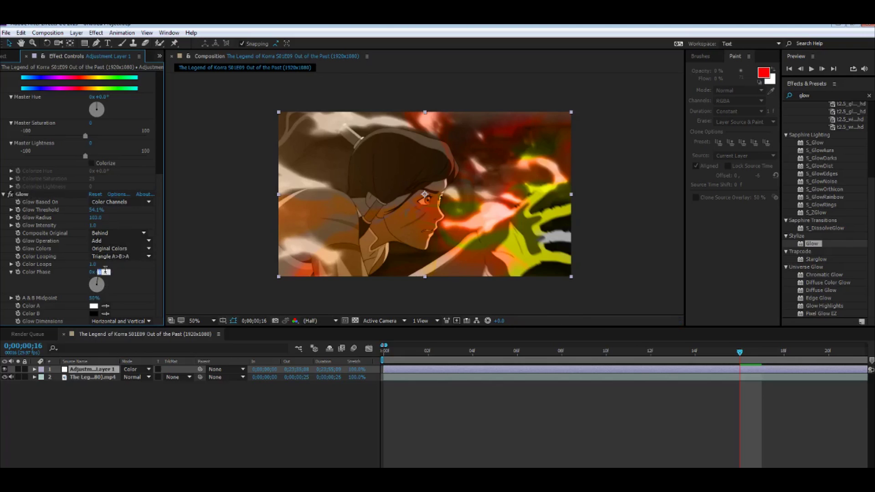
key("ctrl+z")
key("ctrl+z")
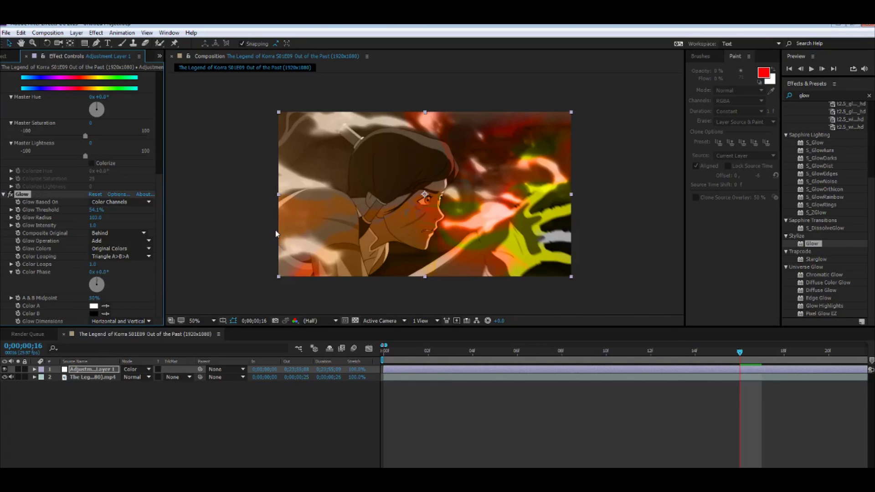
left_click(126, 232)
left_click(112, 232)
left_click(869, 96)
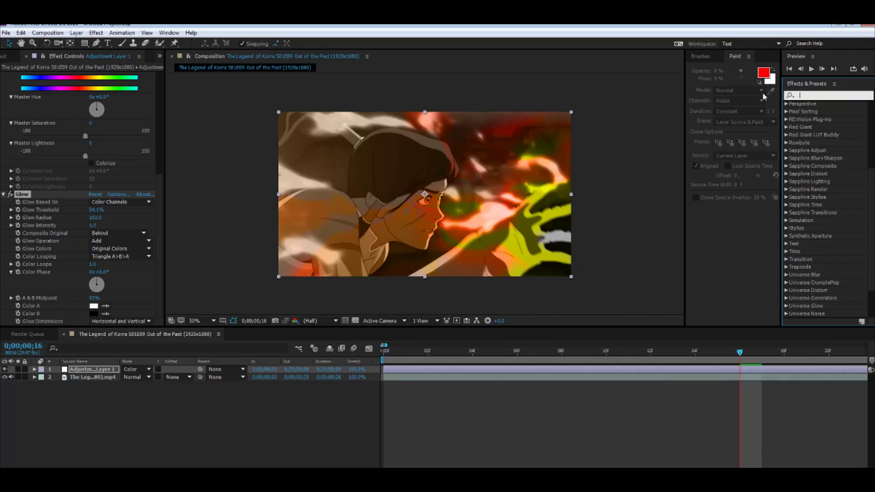
- Apply Colorama to Adjustment Layer 1 and show its Output Cycle settings
type("coloram")
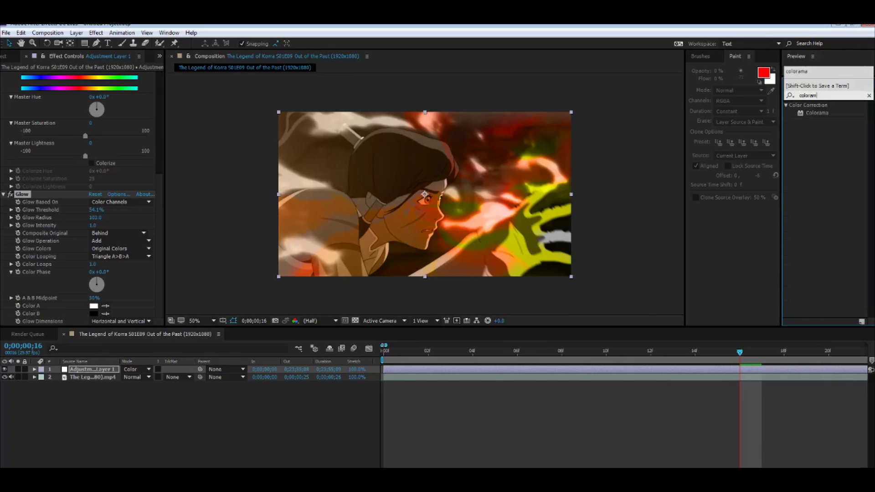
left_click_drag(817, 113, 475, 367)
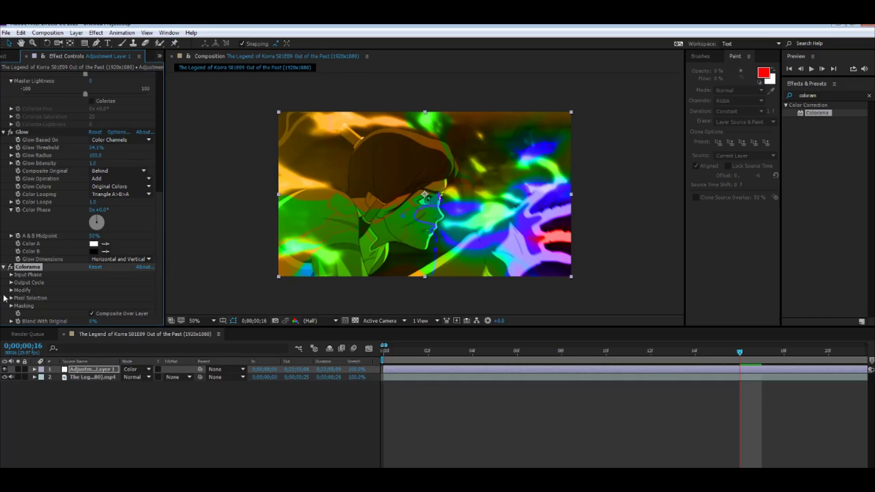
left_click(12, 283)
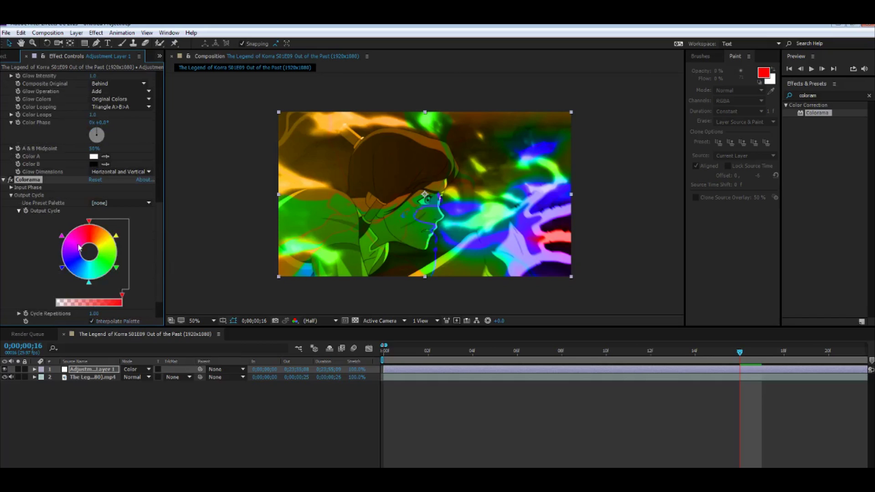
- Try the Hue Cycle, Ramp Green, Negative and Saturation Ramp preset palettes
left_click(131, 201)
left_click(137, 171)
scroll(112, 206, "down", 3)
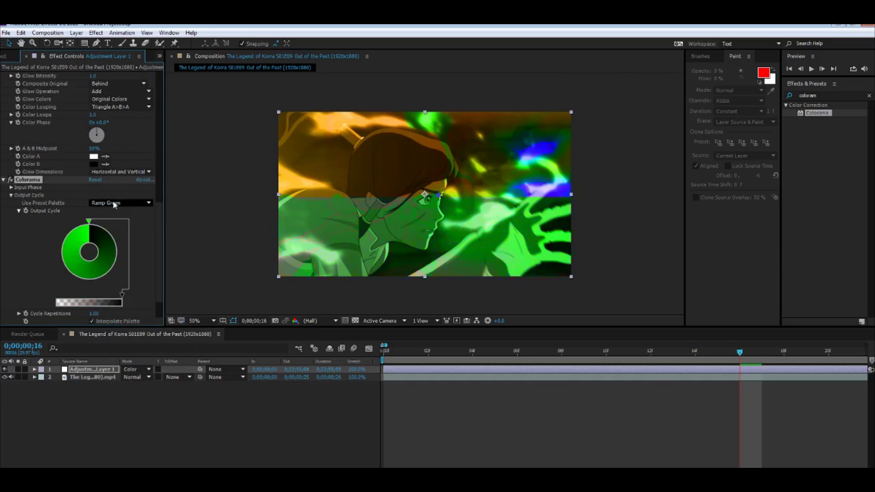
left_click(116, 204)
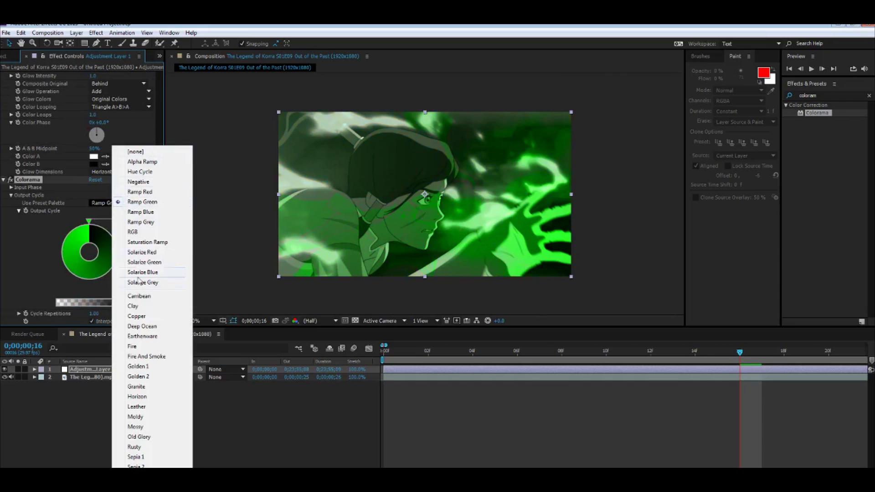
left_click(155, 181)
left_click(126, 207)
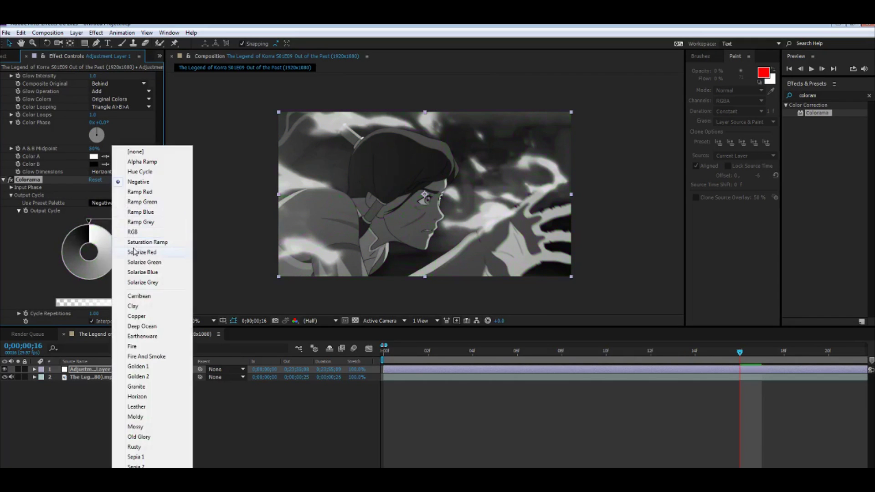
left_click(145, 243)
- Try the Copper, Ramp Green and Golden 1 palettes, then settle on Ramp Green
left_click(141, 202)
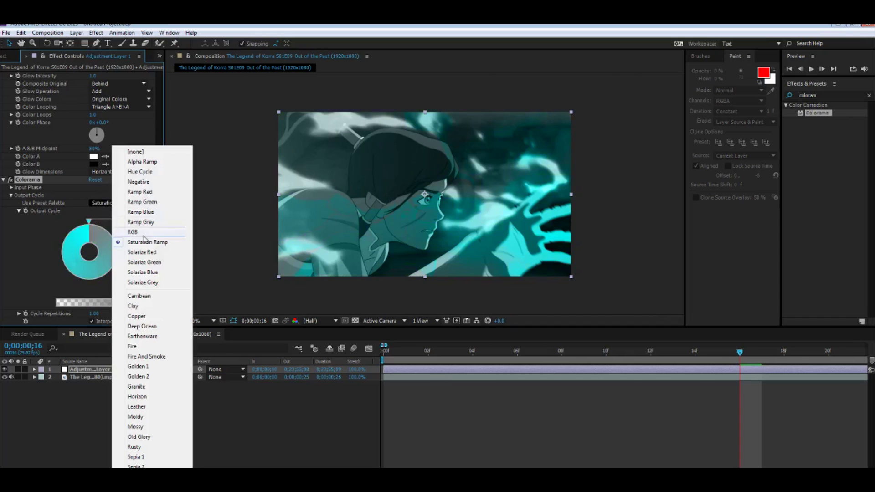
left_click(155, 317)
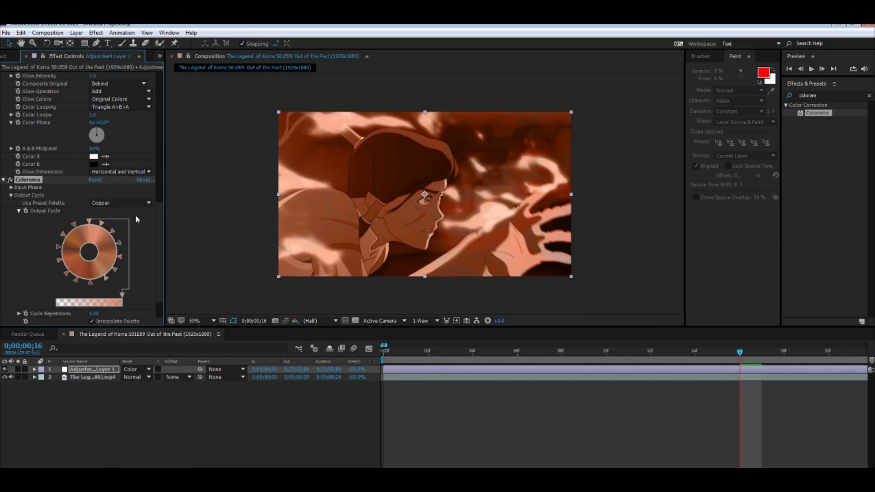
left_click(143, 202)
left_click(142, 88)
left_click(135, 201)
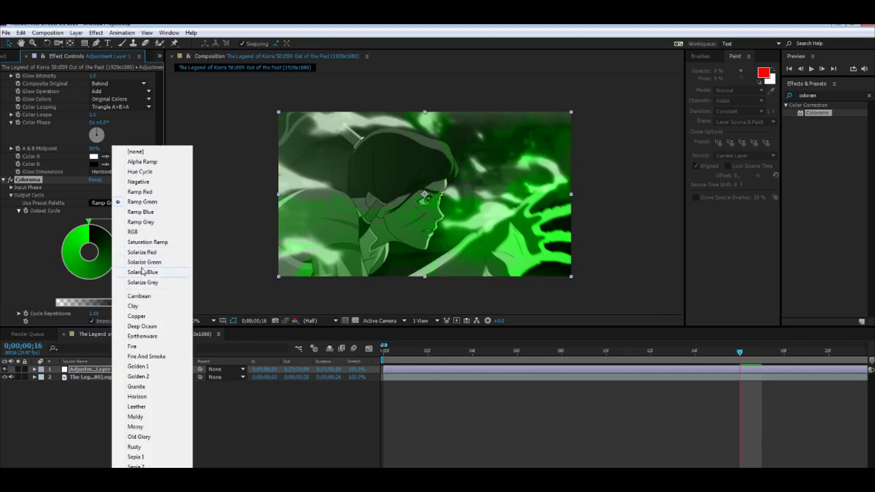
left_click(143, 367)
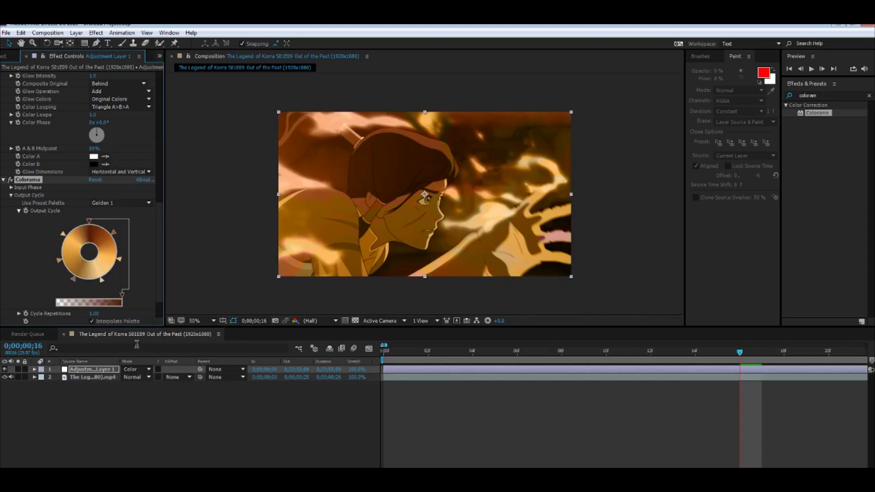
left_click(121, 201)
left_click(128, 204)
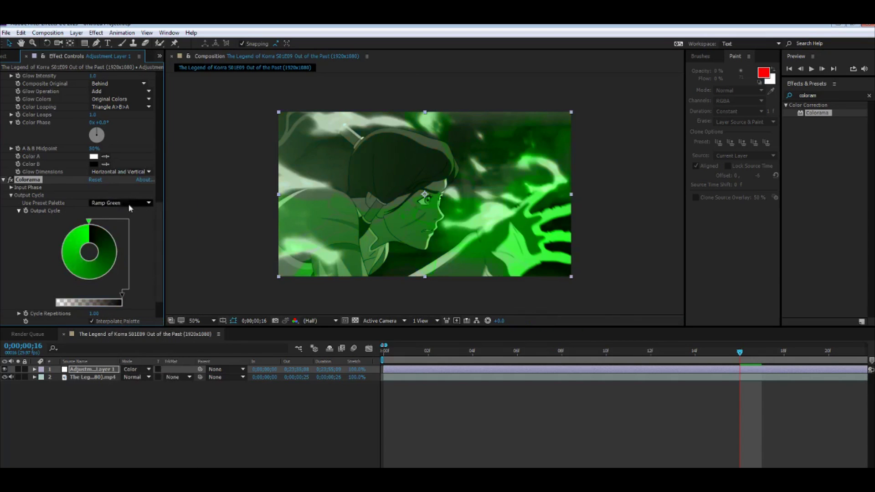
left_click(128, 203)
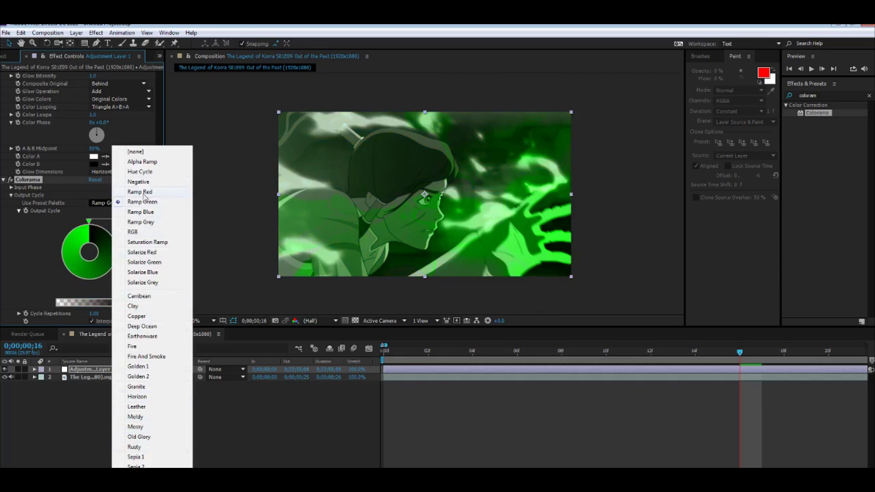
- Use the Hue Cycle palette with its green, cyan and blue parts made transparent
left_click(140, 172)
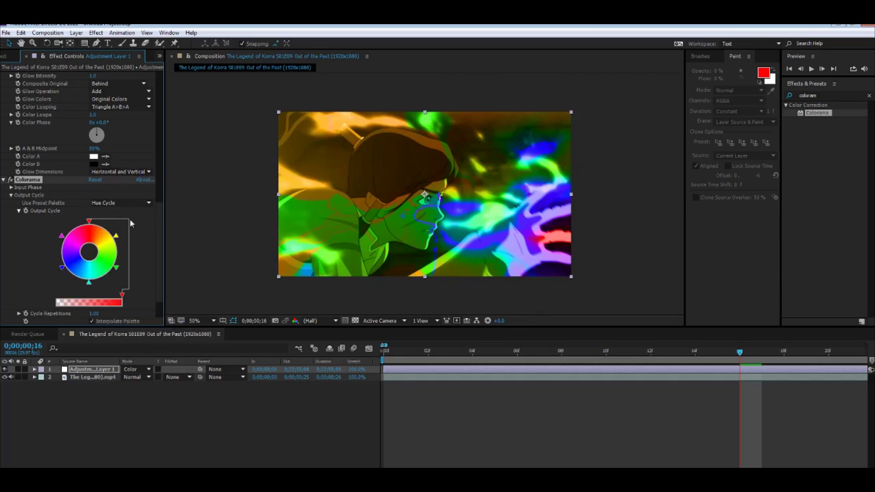
left_click(117, 269)
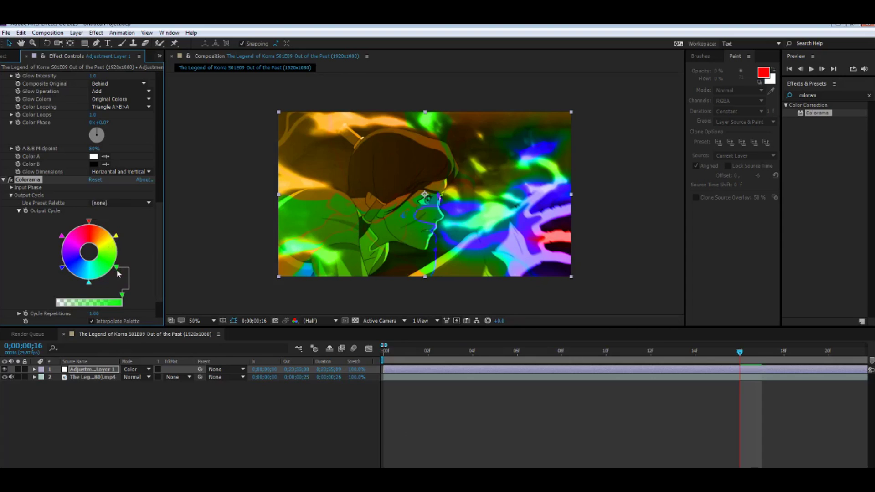
left_click_drag(124, 299, 26, 302)
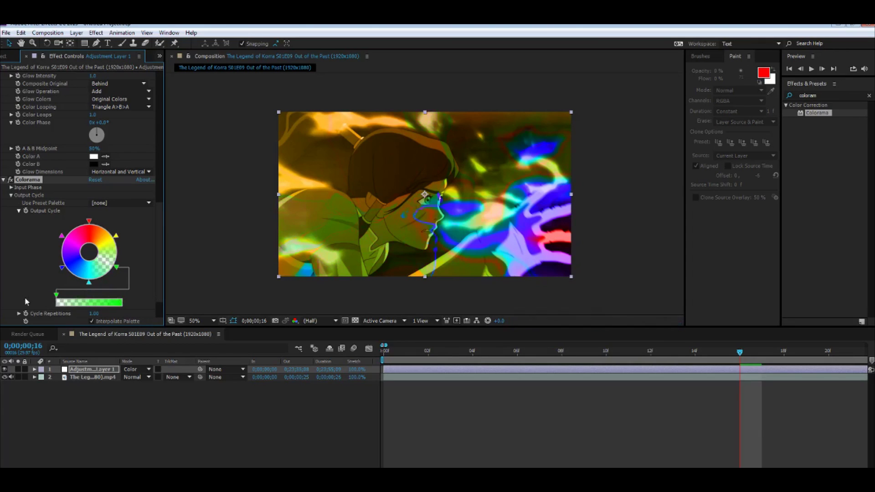
left_click(89, 283)
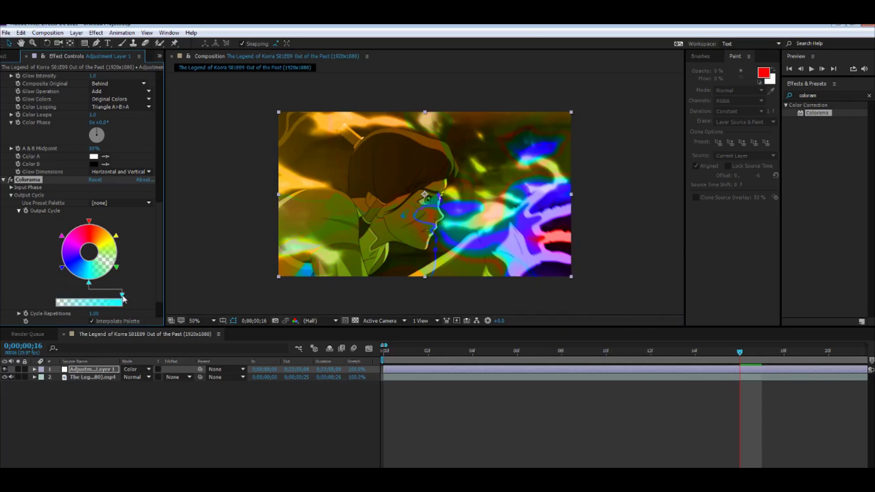
left_click_drag(122, 297, 31, 308)
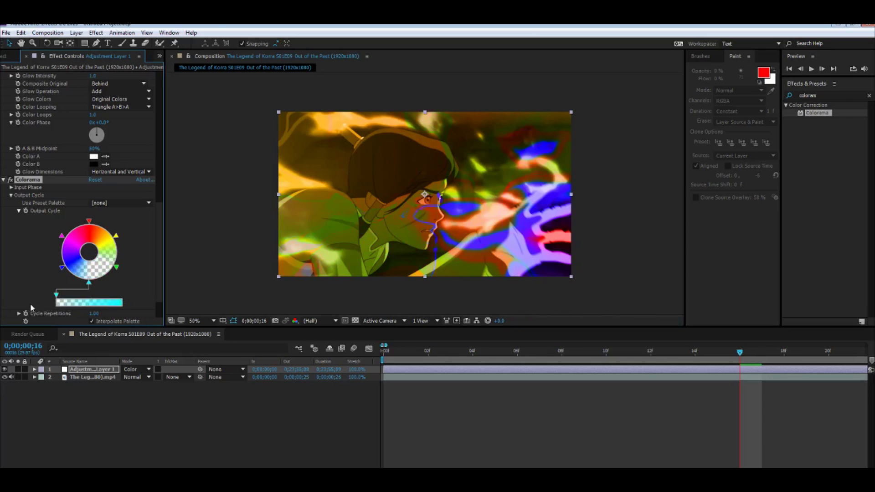
left_click(62, 268)
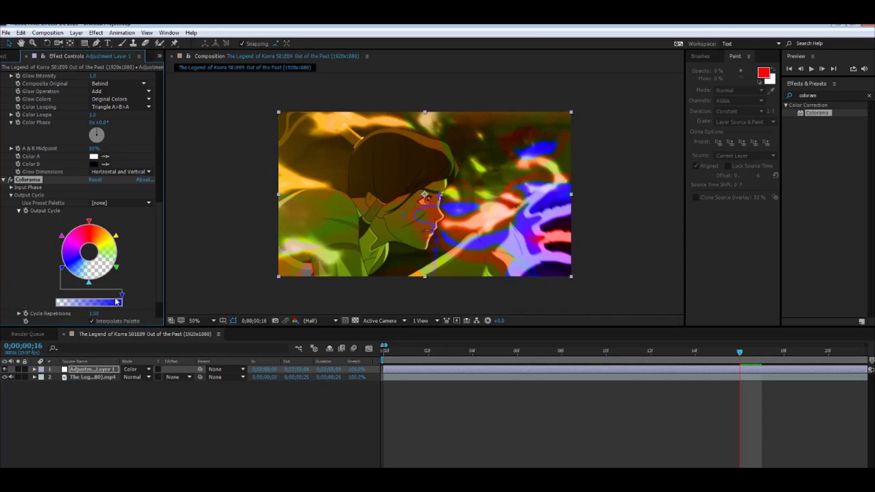
left_click_drag(123, 297, 2, 299)
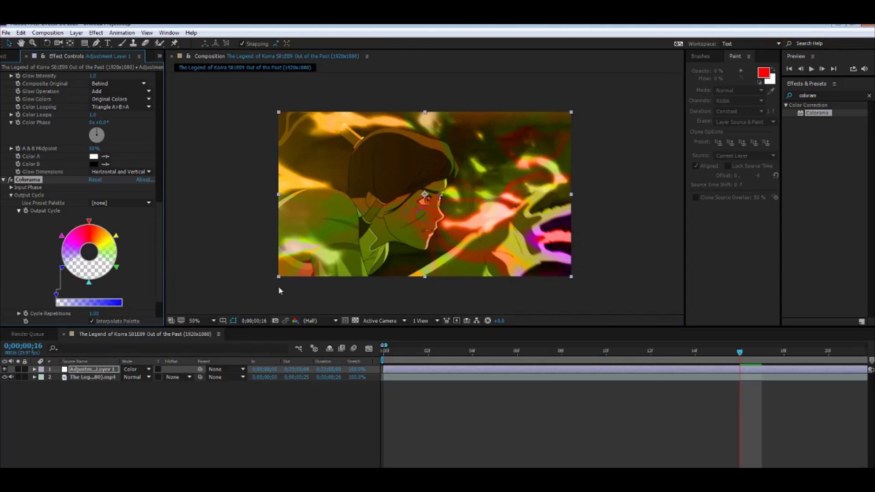
- Rotate the Master Hue dial to about 202 degrees
left_click_drag(159, 231, 164, 141)
left_click_drag(104, 184, 162, 172)
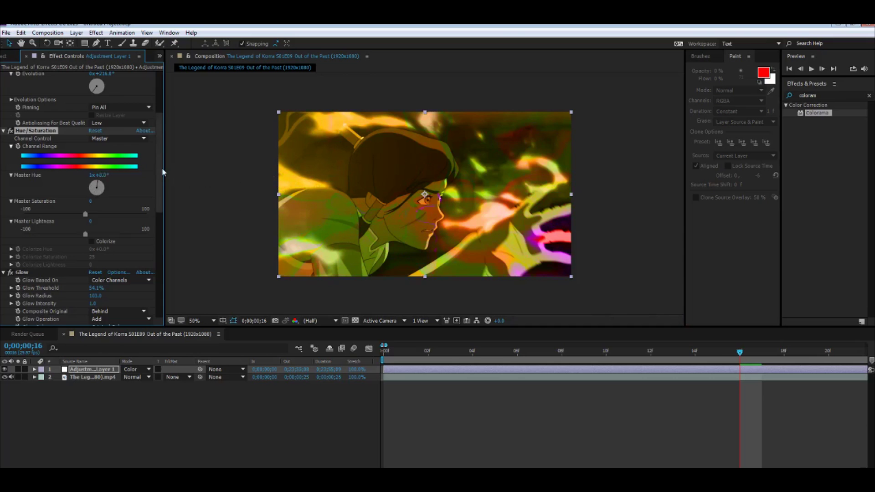
scroll(163, 172, "up", 5)
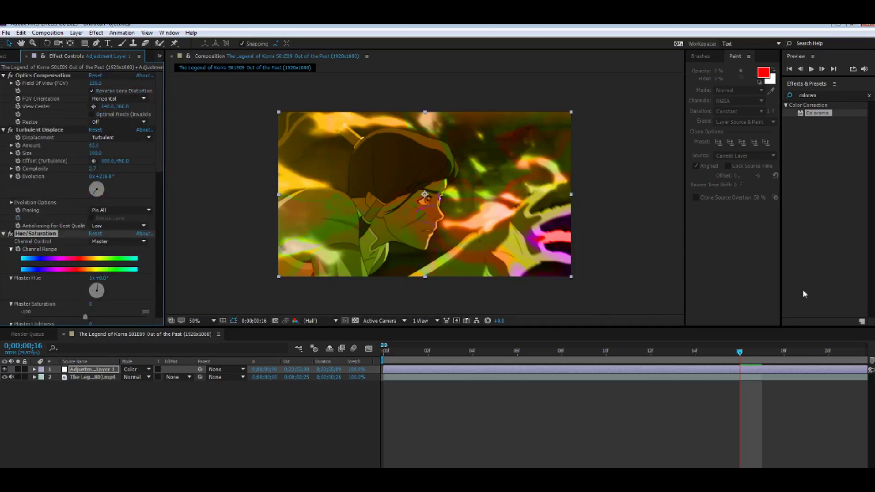
- Set a Turbulent Displace Evolution keyframe of 0° at the first frame
left_click_drag(740, 352, 650, 352)
key("Home")
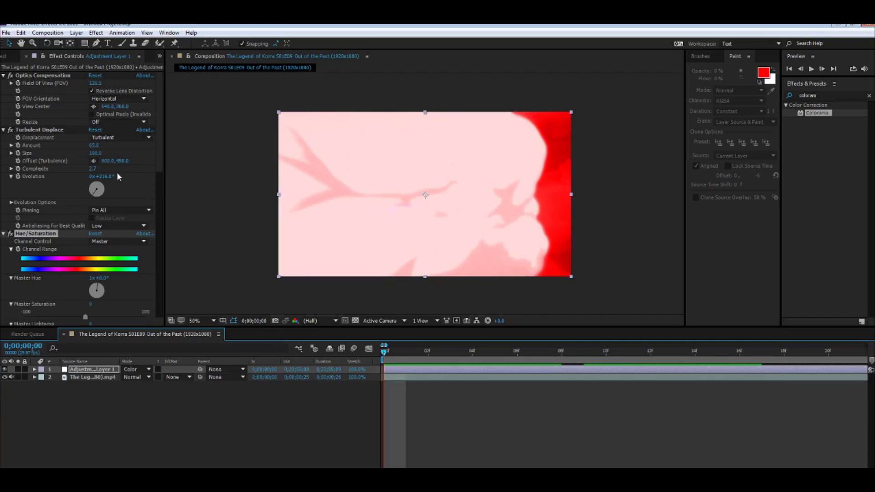
left_click(103, 176)
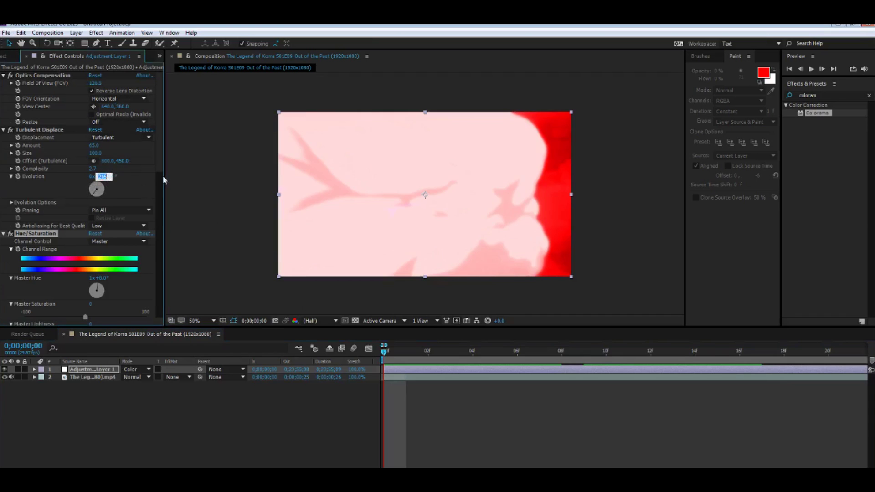
type("0")
key("Return")
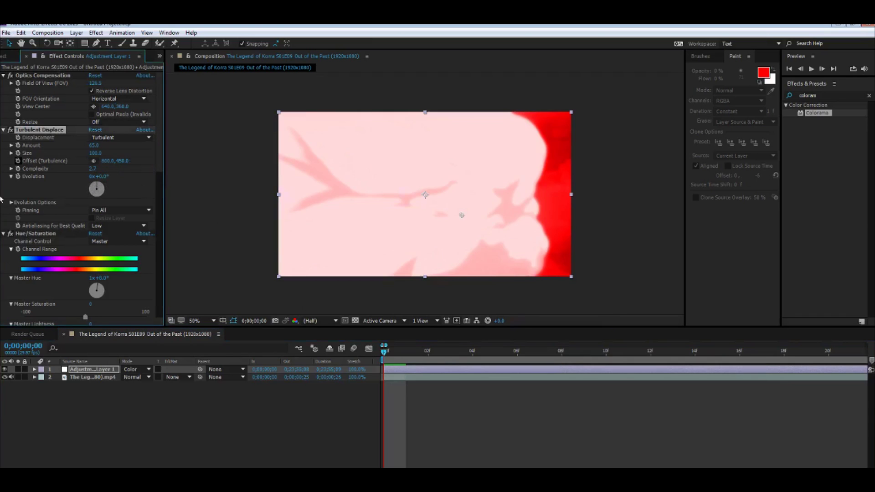
left_click(12, 176)
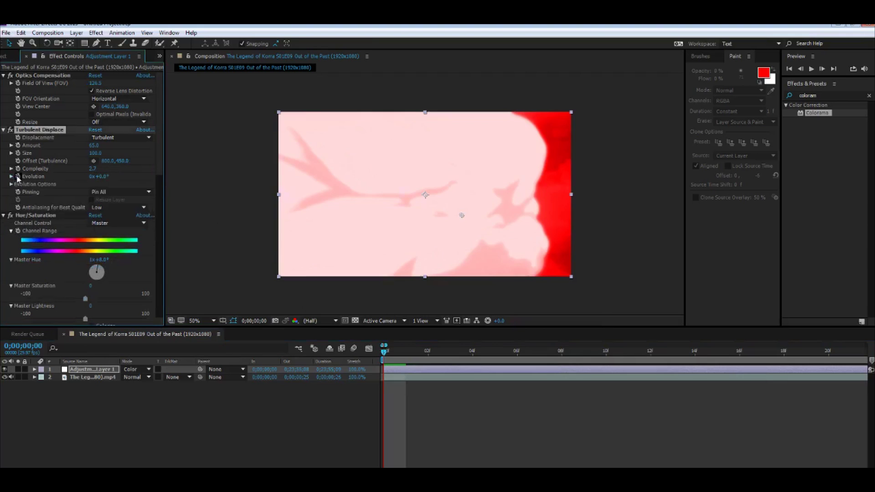
left_click(12, 176)
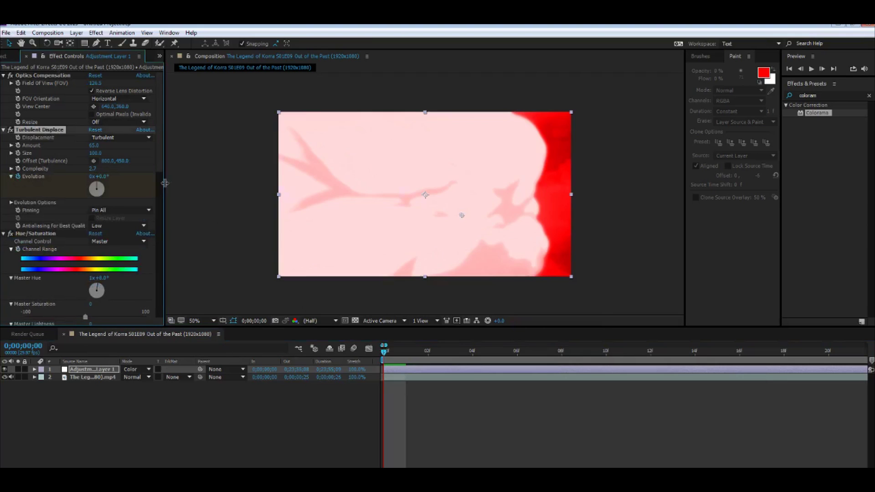
- At frame 19, set Evolution to about 0x+334° for a stronger warp
left_click(383, 359)
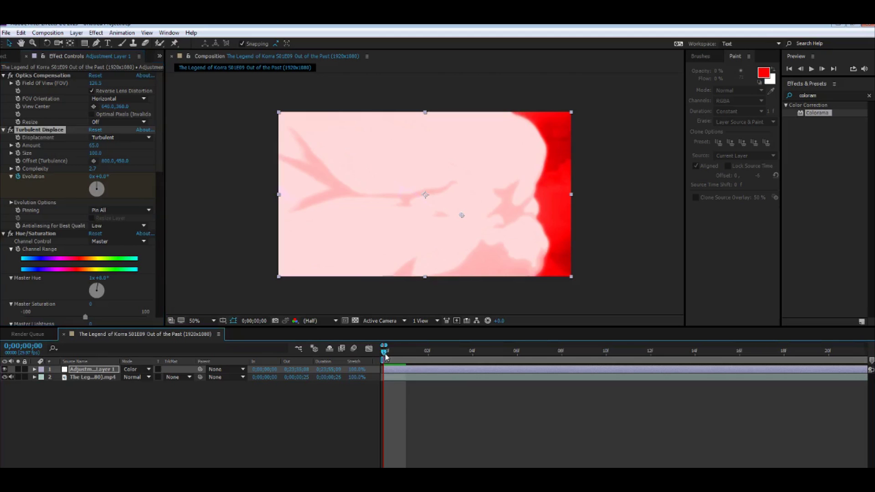
left_click_drag(385, 354, 747, 344)
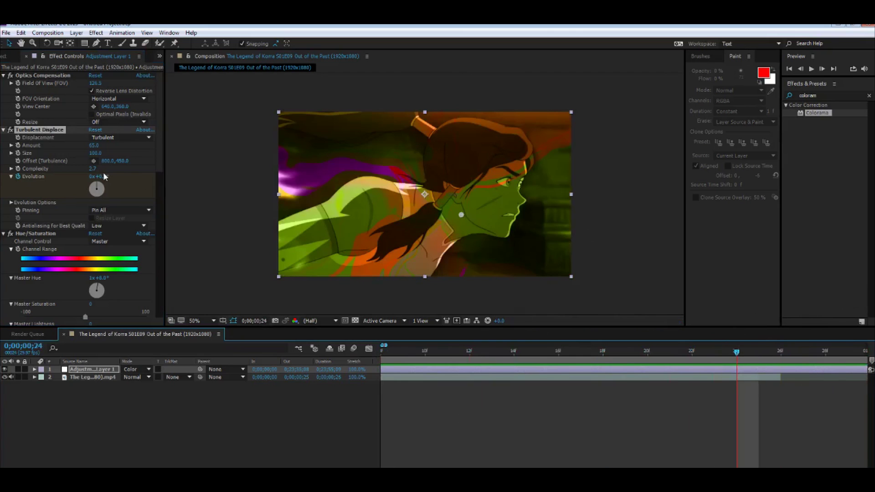
left_click_drag(102, 177, 579, 232)
left_click_drag(109, 178, 2, 206)
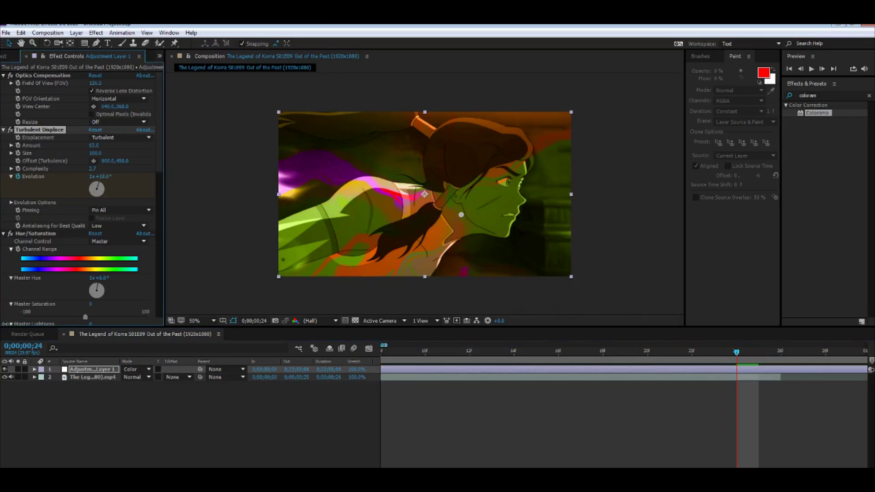
left_click_drag(1, 206, 0, 206)
- Preview the animated warp from the start of the clip
left_click_drag(738, 353, 276, 350)
key("space")
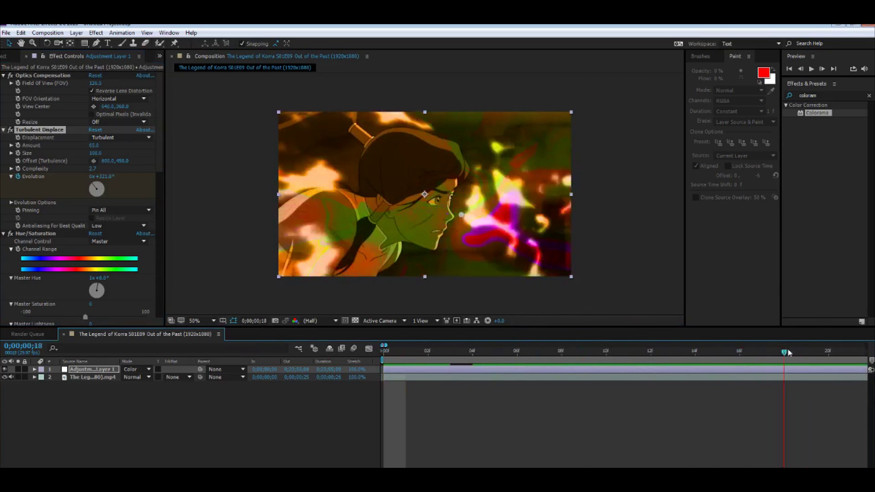
key("space")
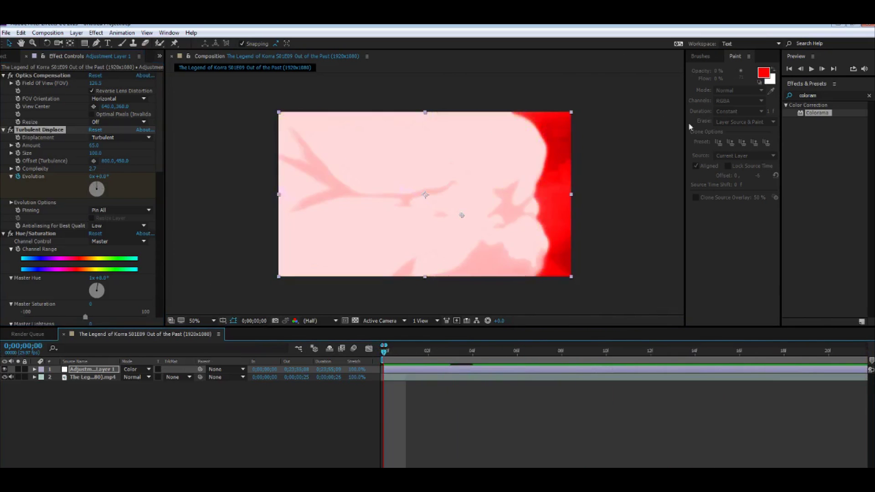
left_click(810, 69)
left_click(811, 70)
key("space")
- End the work area near frame 26, replay from the start and stop at frame 22
left_click_drag(871, 350, 721, 351)
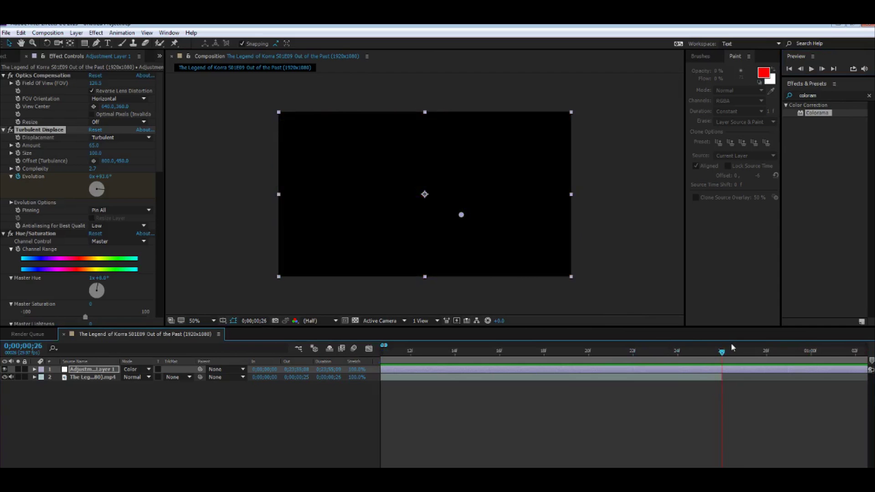
key("minus")
key("minus")
key("minus")
key("minus")
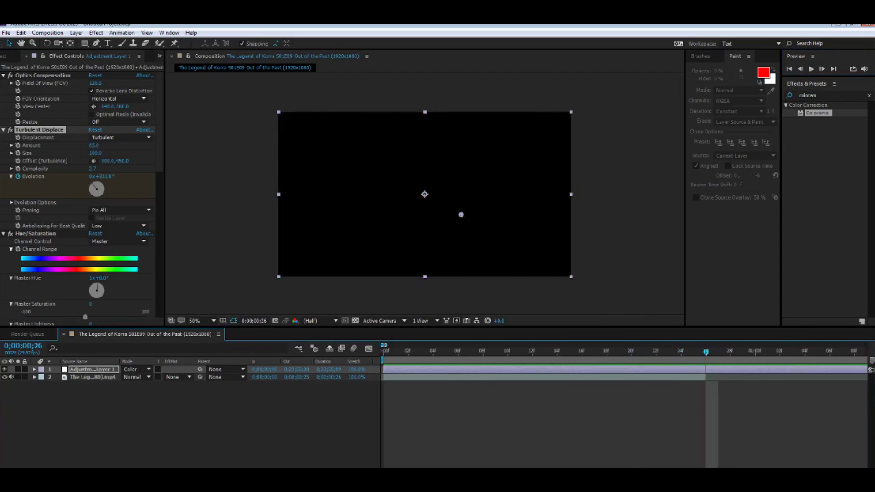
mouse_move(593, 359)
left_mouse_down()
mouse_move(482, 388)
mouse_move(482, 399)
left_mouse_up()
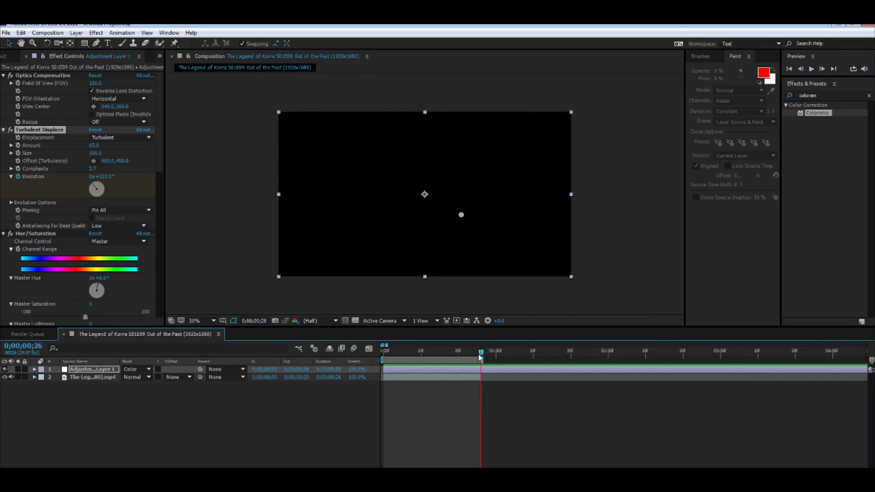
key("Home")
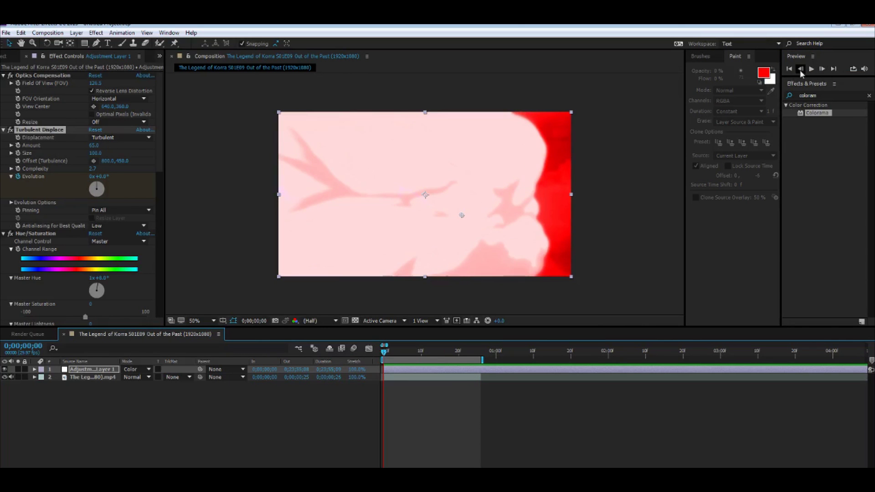
left_click(811, 69)
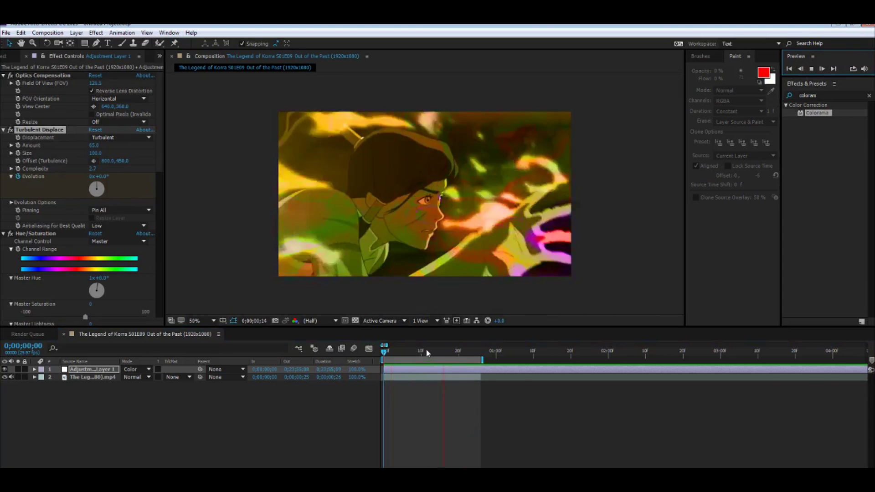
left_click_drag(426, 348, 466, 344)
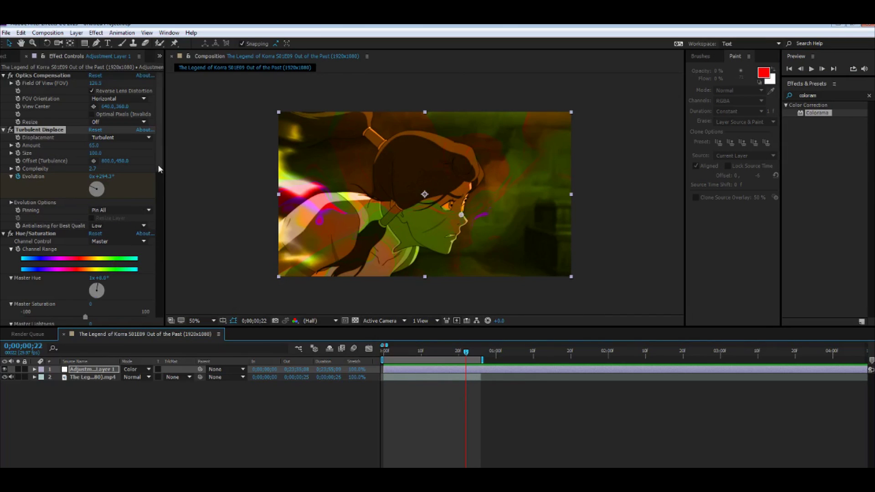
left_click_drag(158, 168, 160, 346)
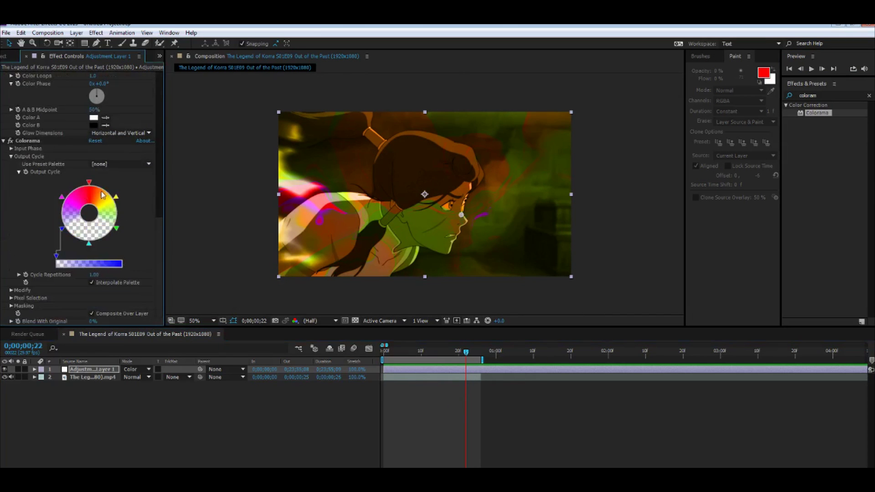
left_click(116, 201)
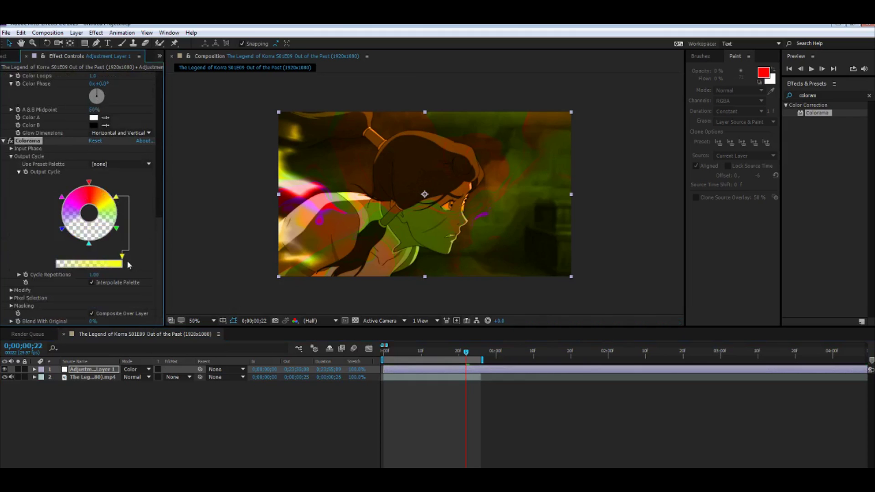
left_click_drag(122, 260, 229, 272)
left_click(62, 196)
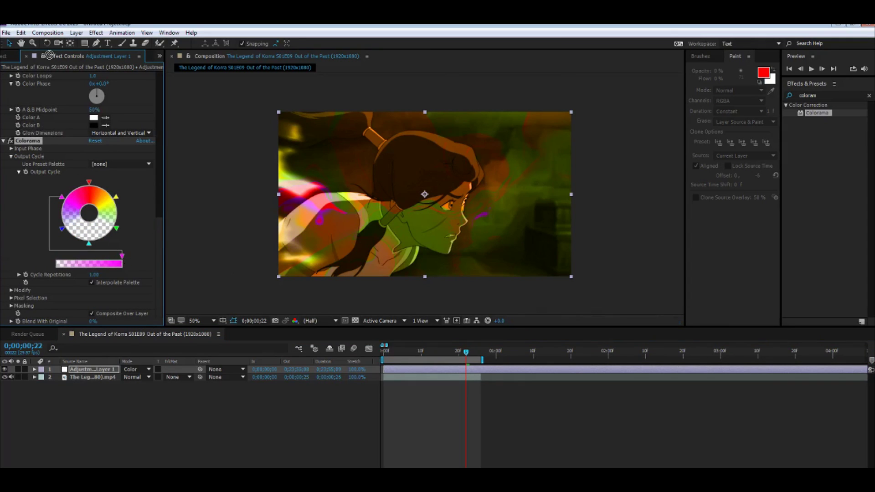
scroll(52, 101, "up", 5)
left_click_drag(27, 242, 21, 101)
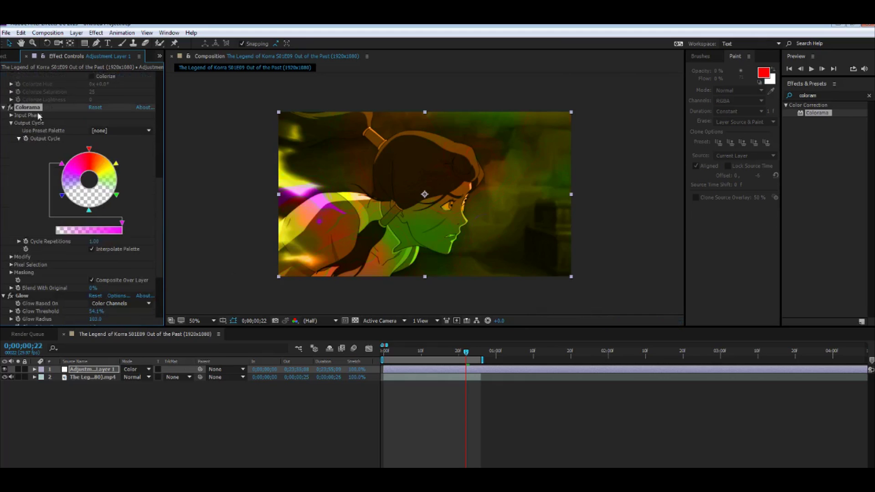
left_click_drag(55, 61, 38, 126)
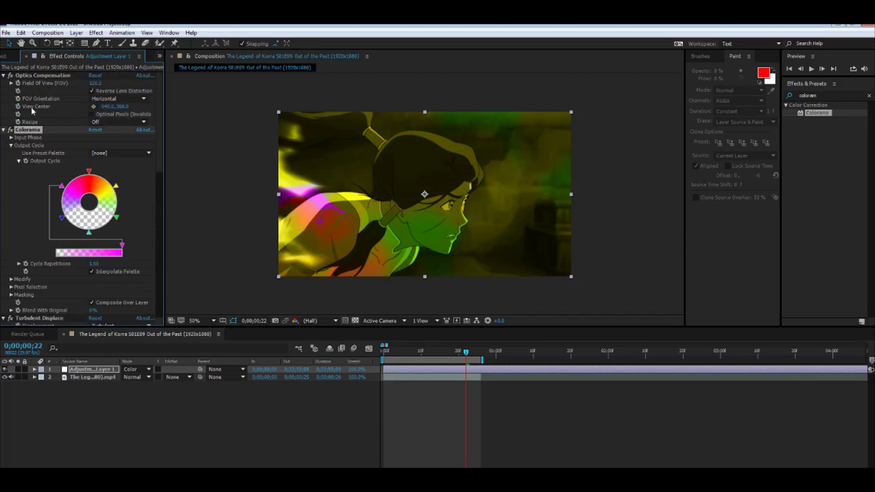
left_click_drag(28, 130, 33, 77)
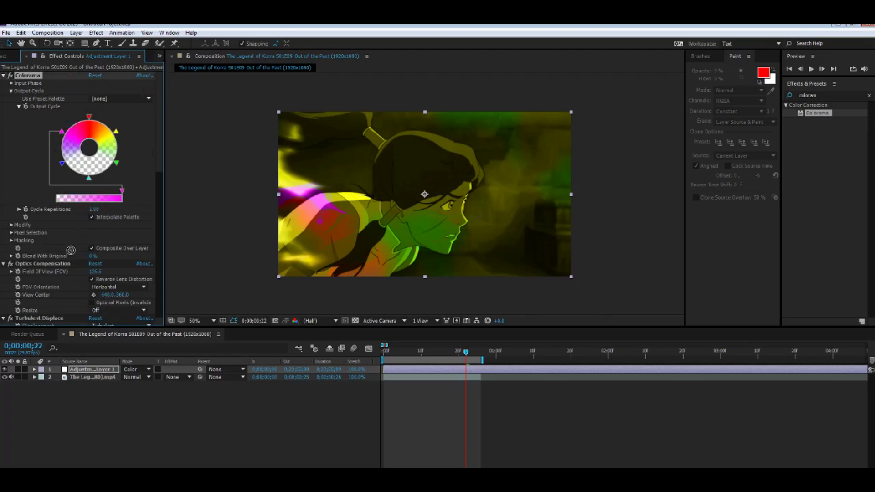
left_click_drag(64, 263, 66, 324)
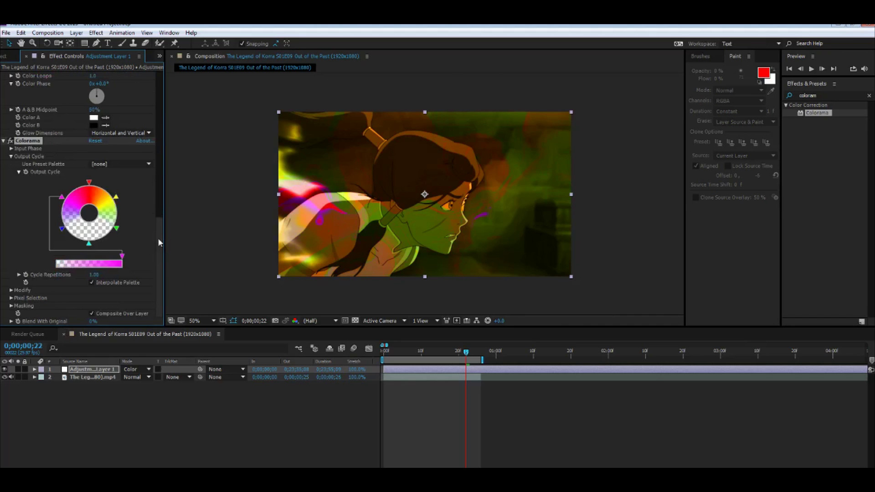
- Apply the RGB preset palette to Colorama
scroll(156, 237, "up", 5)
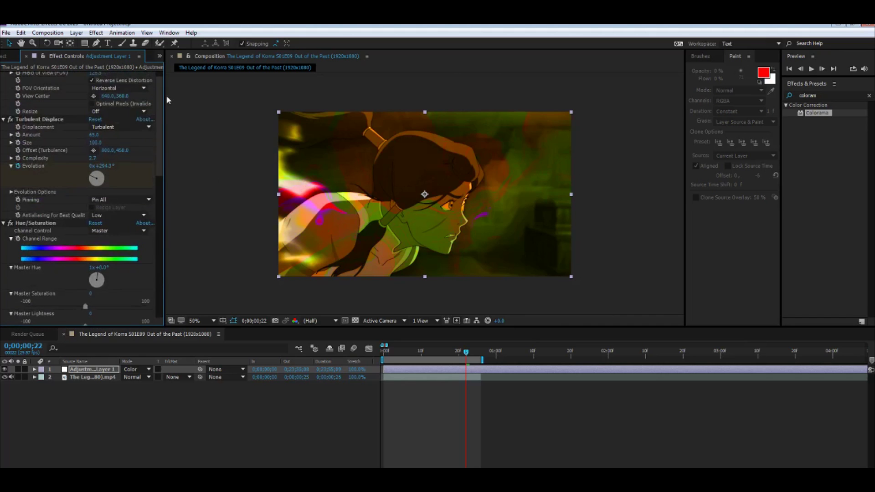
scroll(161, 73, "up", 1)
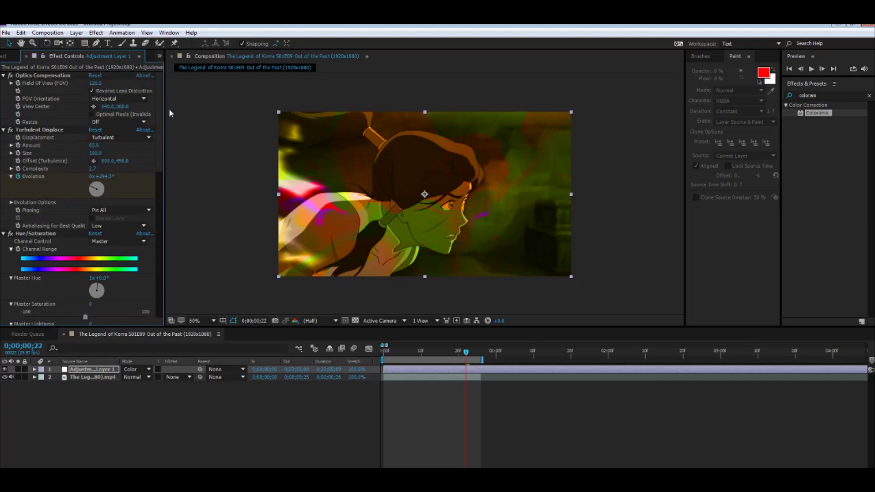
scroll(104, 228, "down", 3)
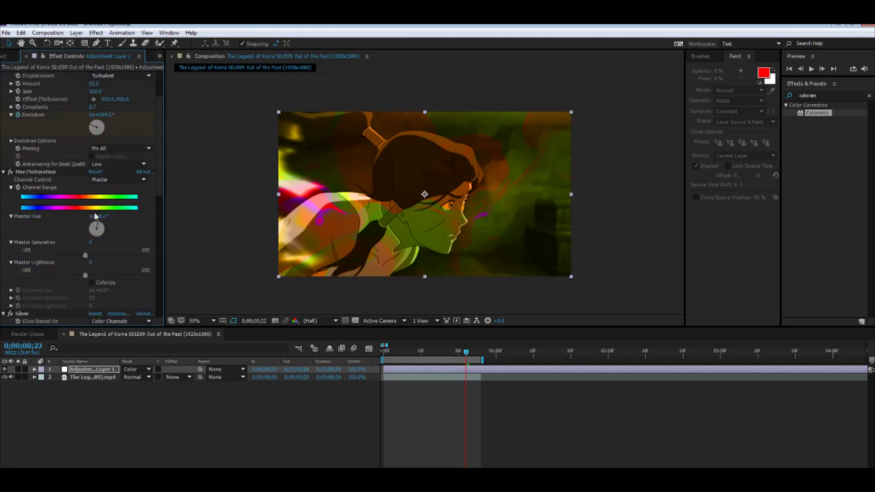
scroll(126, 289, "down", 5)
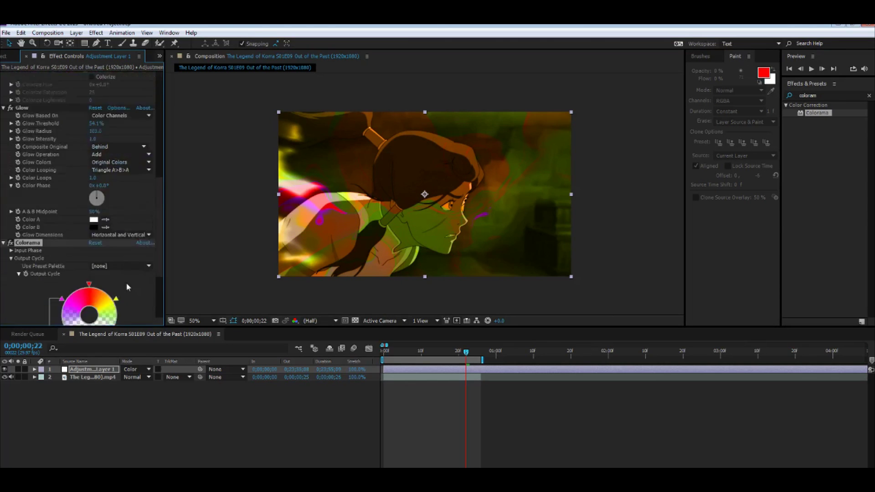
left_click(103, 244)
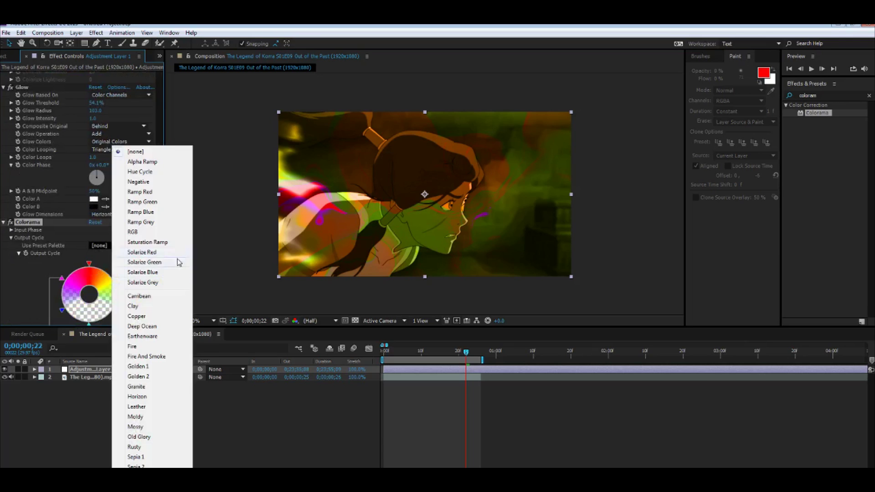
left_click(150, 230)
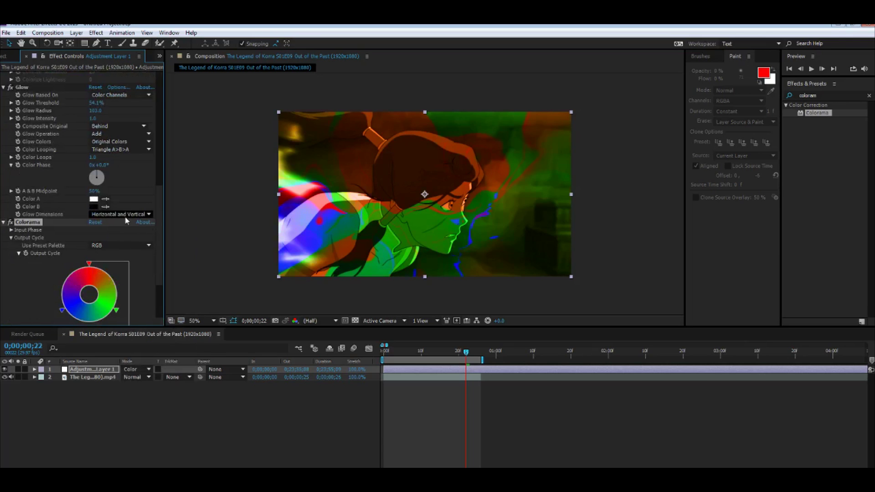
left_click(110, 244)
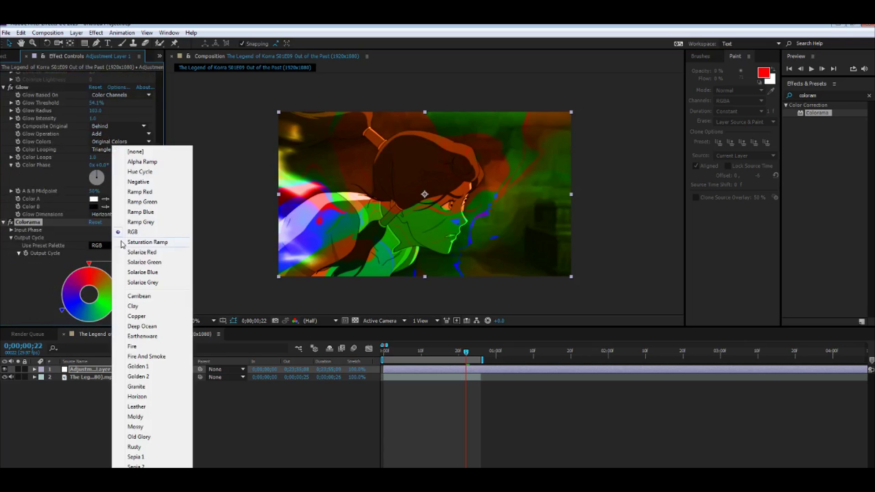
left_click(150, 230)
- Try the Ramp Grey and Ramp Green preset palettes
left_click(128, 246)
left_click(140, 223)
left_click(132, 246)
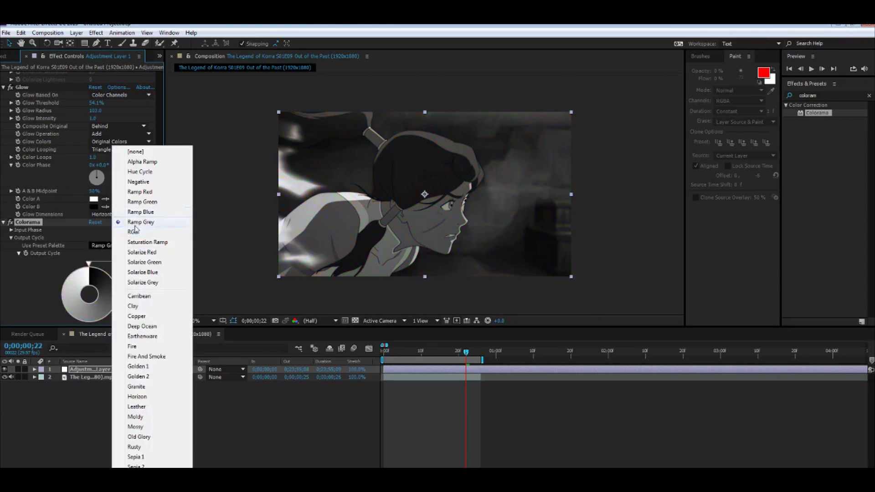
left_click(147, 204)
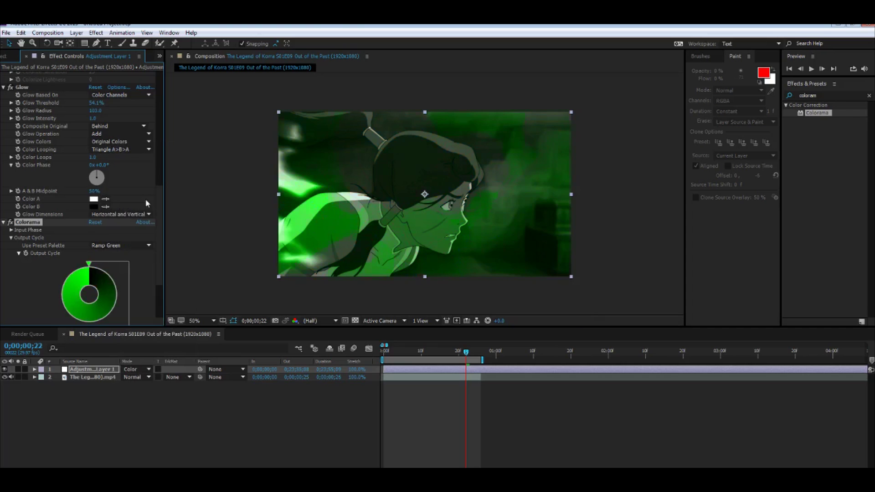
left_click(127, 246)
left_click(89, 278)
- Remove a colour stop from the Colorama output cycle
left_click(106, 283)
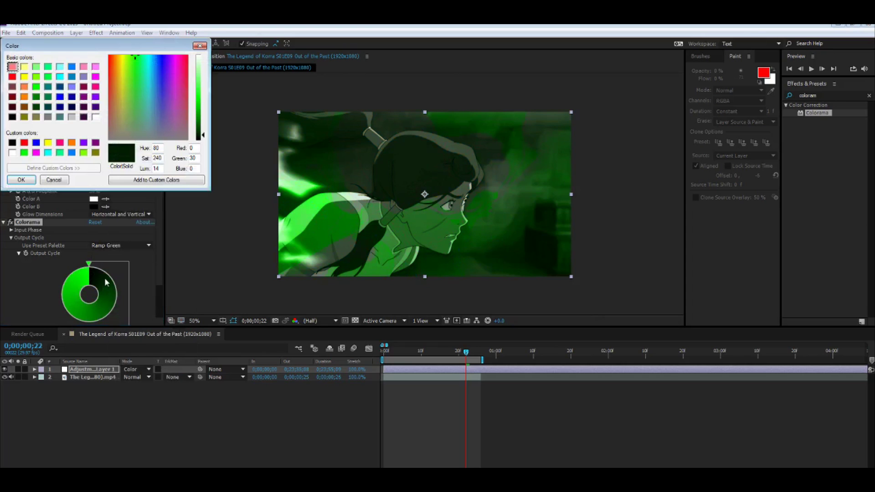
left_click(200, 46)
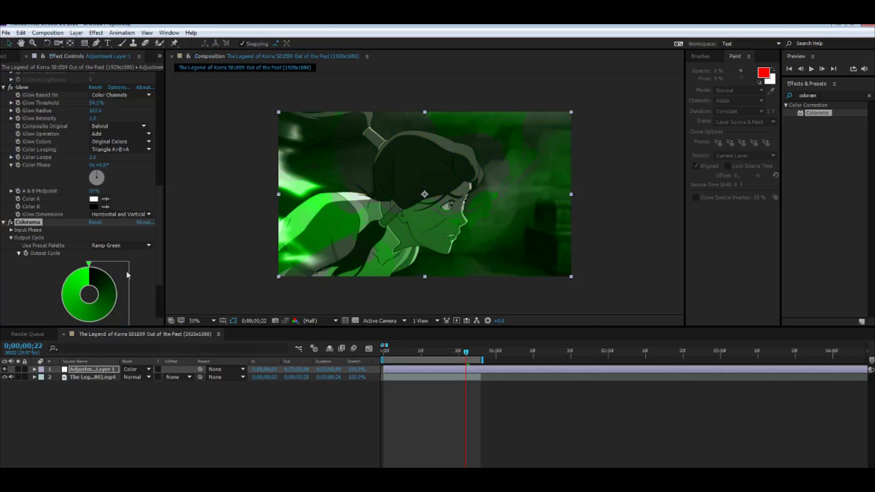
mouse_move(89, 265)
left_mouse_down()
mouse_move(140, 301)
mouse_move(114, 279)
mouse_move(93, 349)
mouse_move(55, 306)
mouse_move(52, 266)
mouse_move(71, 344)
mouse_move(114, 301)
mouse_move(112, 246)
mouse_move(119, 276)
mouse_move(109, 289)
mouse_move(95, 270)
mouse_move(86, 280)
mouse_move(51, 279)
mouse_move(36, 315)
mouse_move(68, 287)
mouse_move(77, 302)
left_mouse_up()
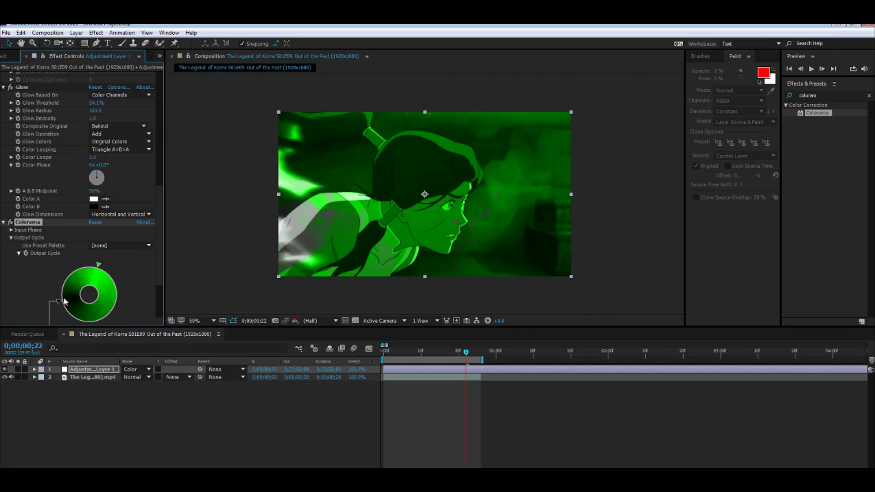
- Make one output-cycle stop mid grey (RGB 128)
double_click(65, 301)
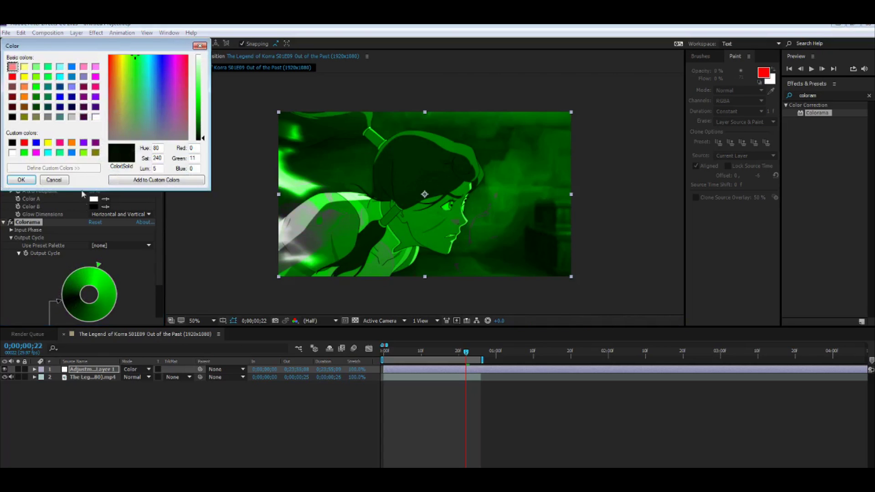
left_click(48, 118)
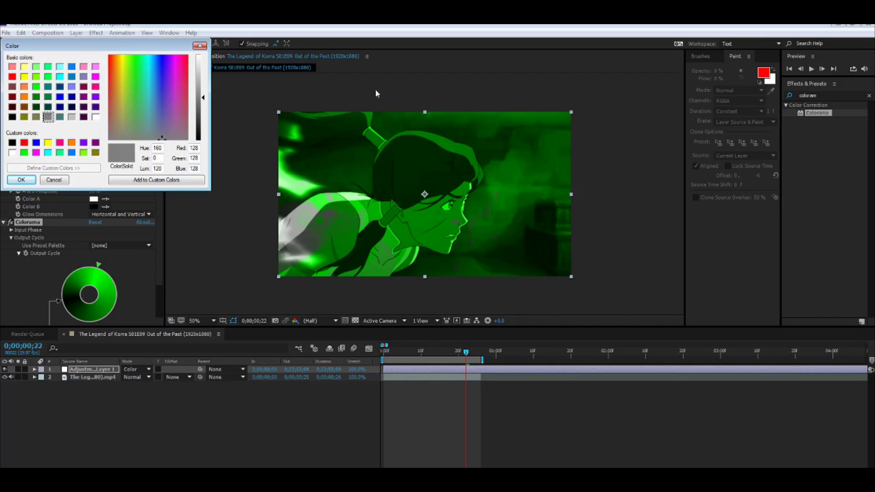
left_click(21, 179)
- Scrub through the clip to review the grey-and-green tint
left_click_drag(465, 351, 395, 395)
mouse_move(426, 387)
left_mouse_down()
mouse_move(447, 390)
mouse_move(422, 395)
mouse_move(435, 393)
left_mouse_up()
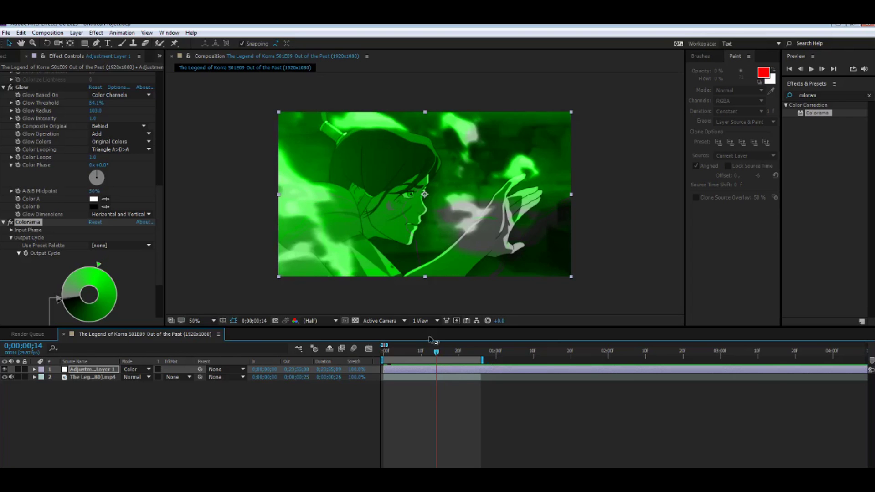
left_click_drag(436, 357, 376, 375)
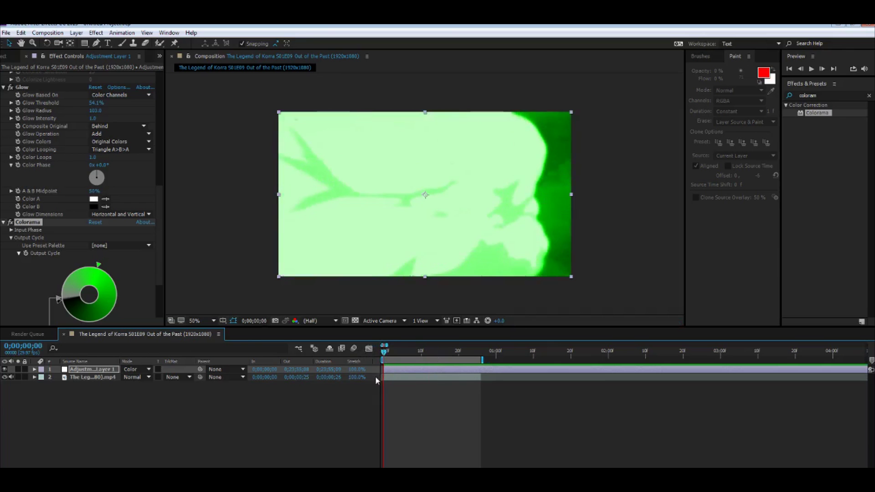